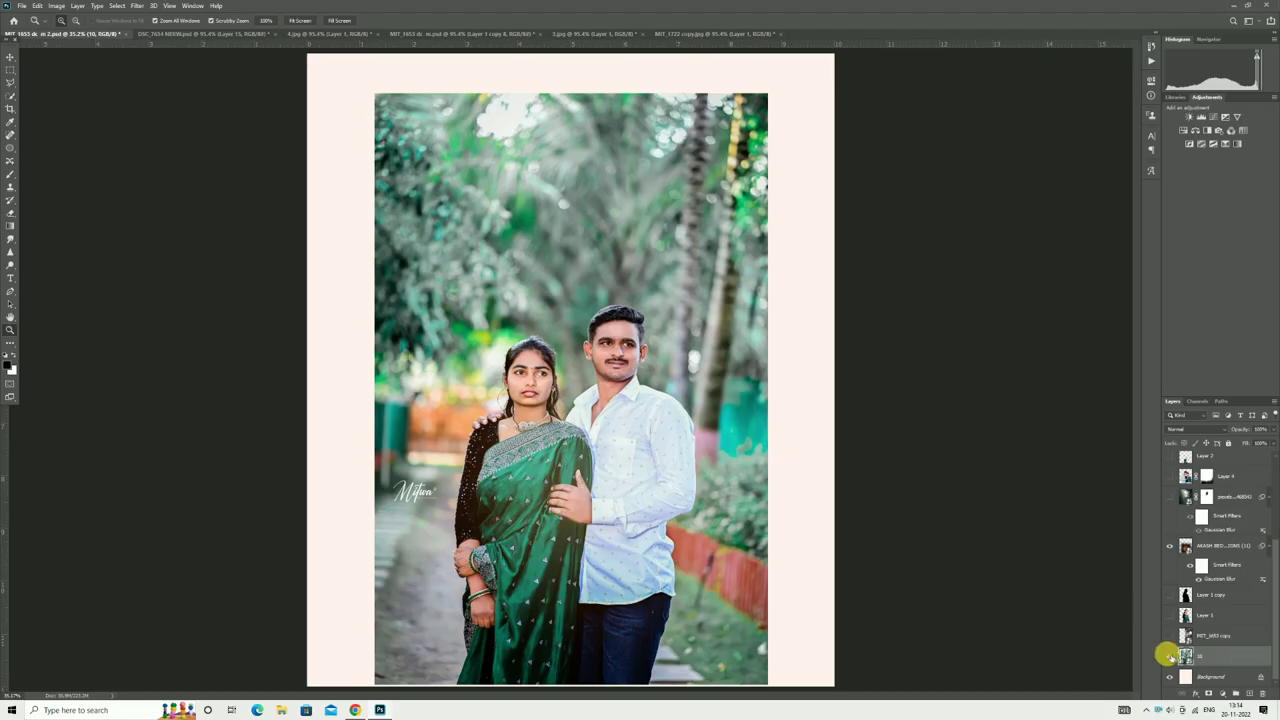
Step: Hide the background photo and show the cut-out couple, settled at the bottom centre
{"action": "left_click", "coordinate": [1169, 655]}
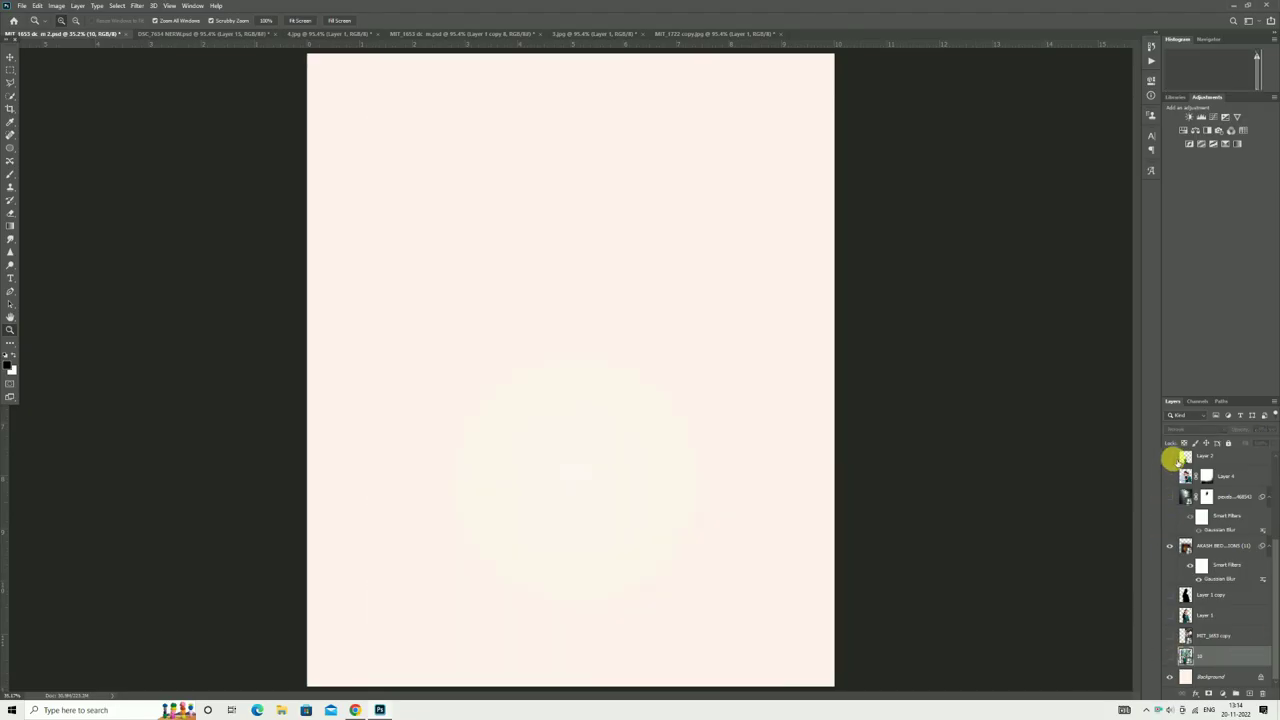
{"action": "left_click", "coordinate": [1170, 456]}
{"action": "left_click", "coordinate": [10, 58]}
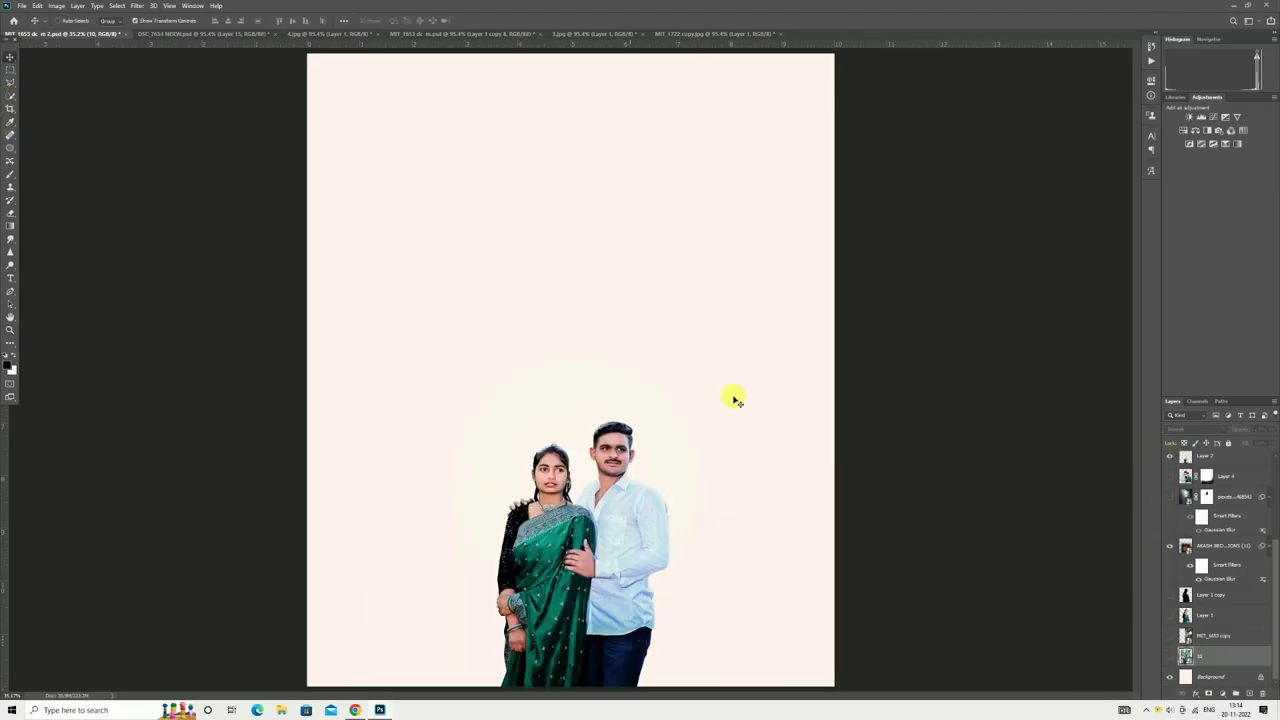
{"action": "left_click", "coordinate": [1186, 455]}
{"action": "left_click_drag", "start_coordinate": [543, 534], "coordinate": [558, 528]}
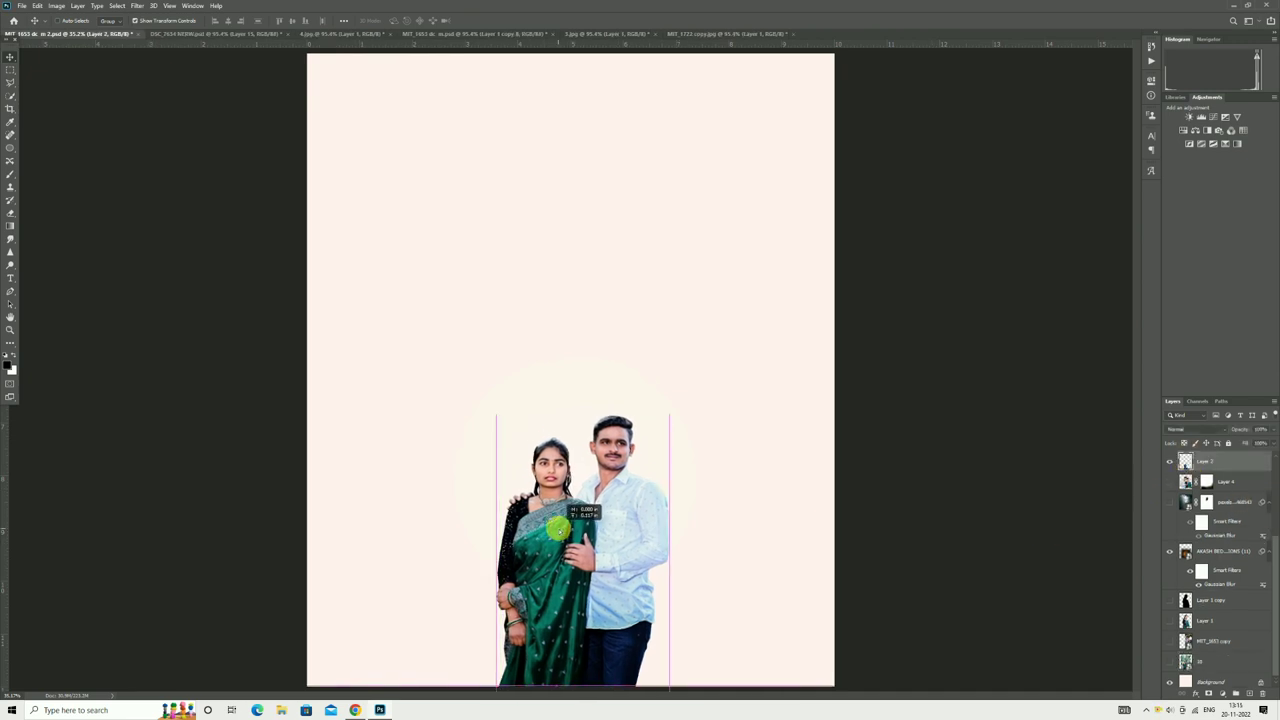
{"action": "left_click_drag", "start_coordinate": [557, 528], "coordinate": [558, 528]}
Step: Reveal the MIT_1653 copy stairs photo and shift it left and down
{"action": "scroll", "coordinate": [1207, 655], "scroll_direction": "down", "scroll_amount": 1}
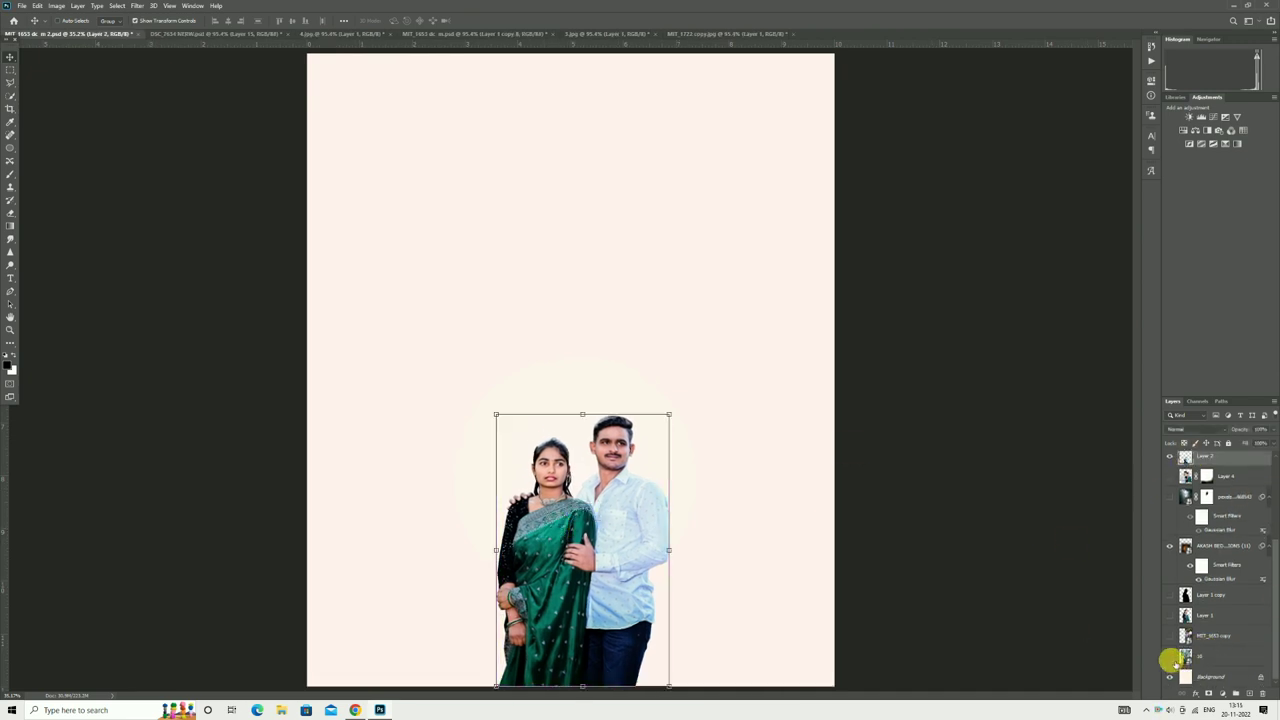
{"action": "left_click", "coordinate": [1212, 637]}
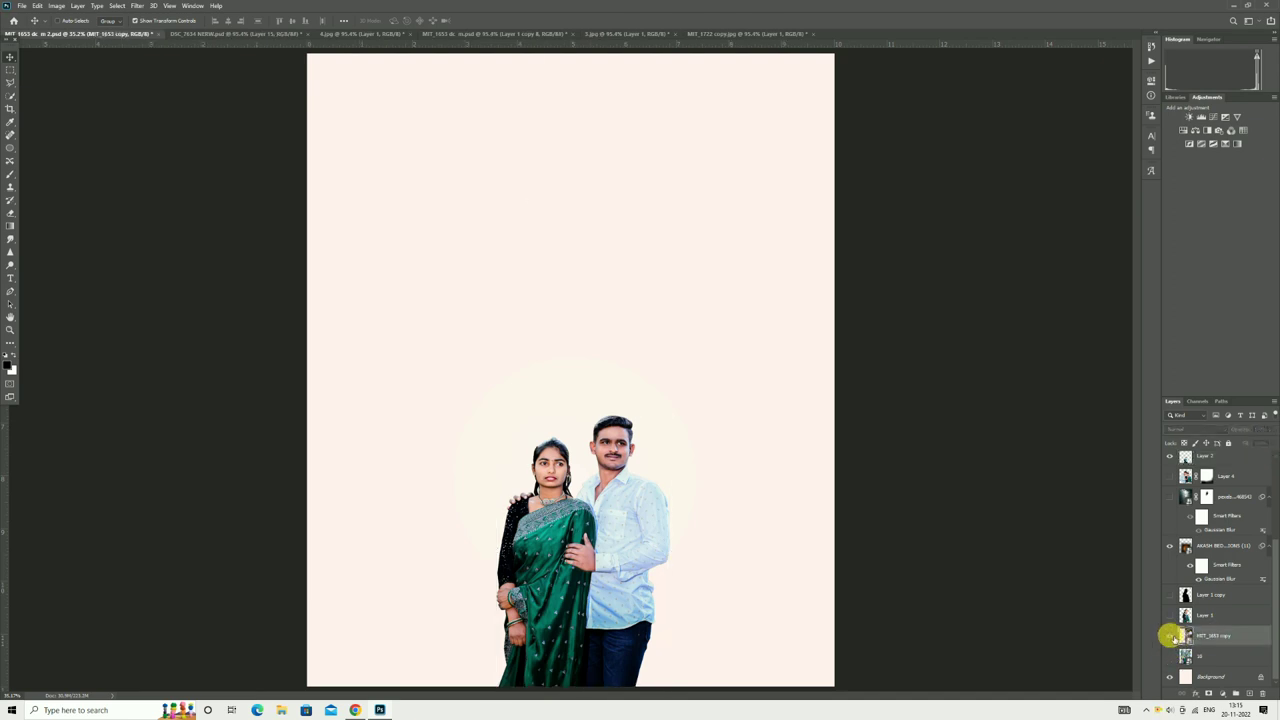
{"action": "left_click", "coordinate": [1170, 636]}
{"action": "left_click_drag", "start_coordinate": [869, 349], "coordinate": [715, 376]}
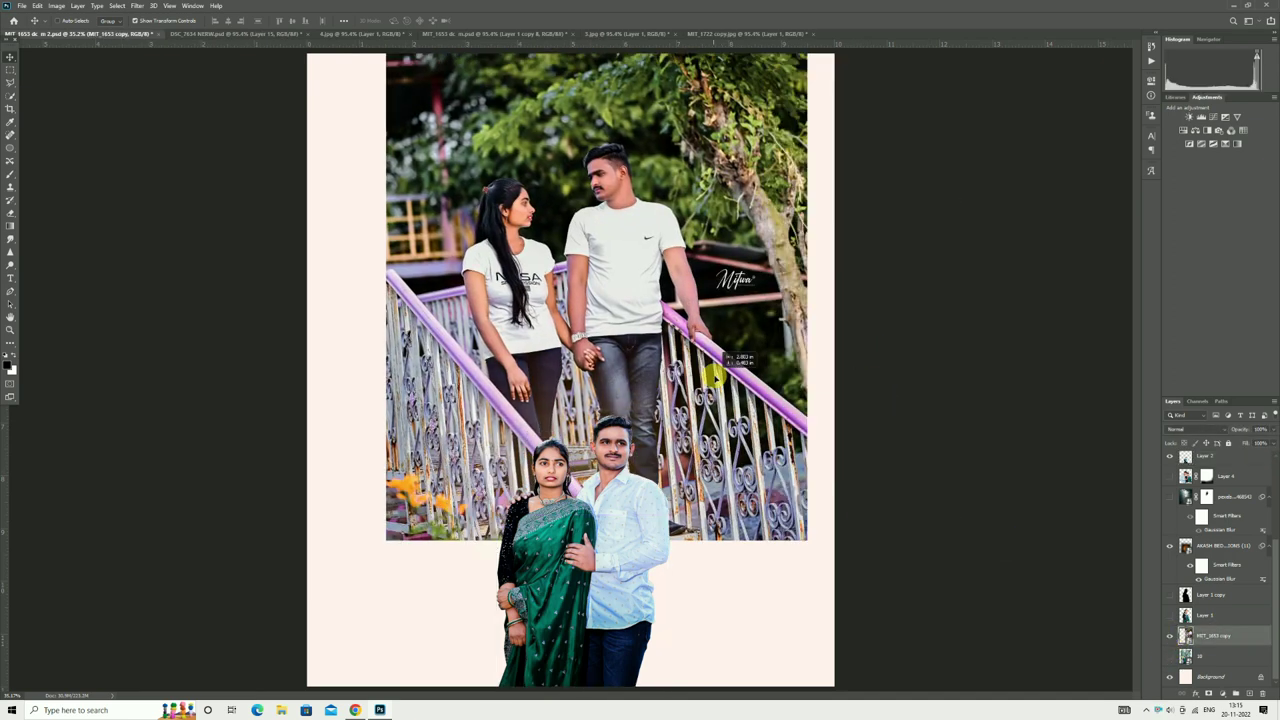
Step: Quick-select the man's head, neck, shoulder and right arm in the stairs photo
{"action": "left_click", "coordinate": [10, 95]}
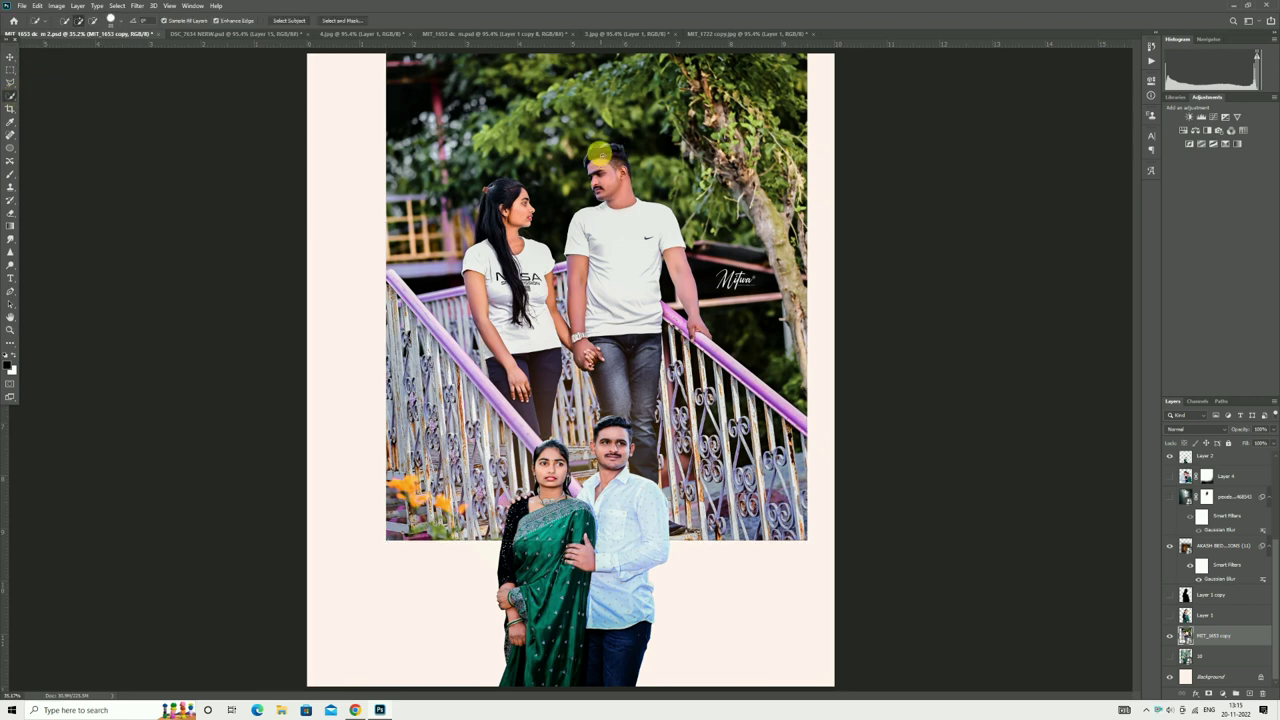
{"action": "left_click_drag", "start_coordinate": [605, 148], "coordinate": [616, 178]}
{"action": "left_click_drag", "start_coordinate": [579, 269], "coordinate": [556, 271]}
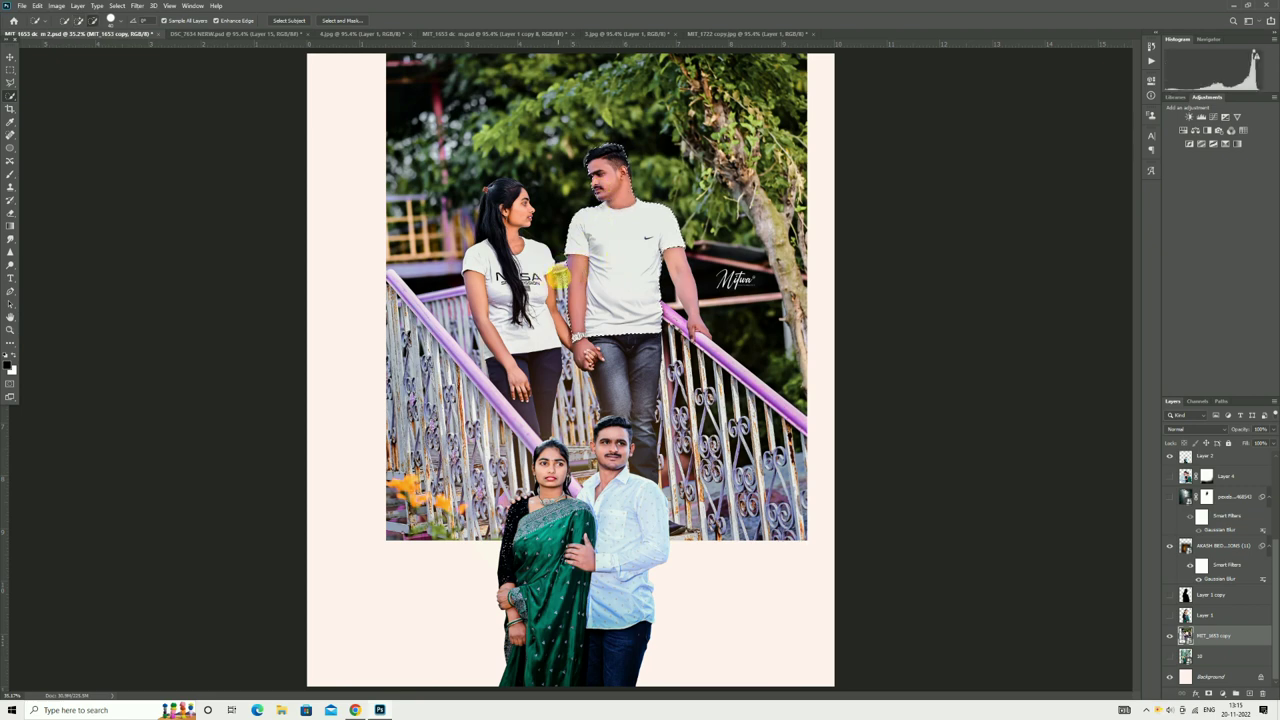
{"action": "left_click_drag", "start_coordinate": [670, 259], "coordinate": [677, 261]}
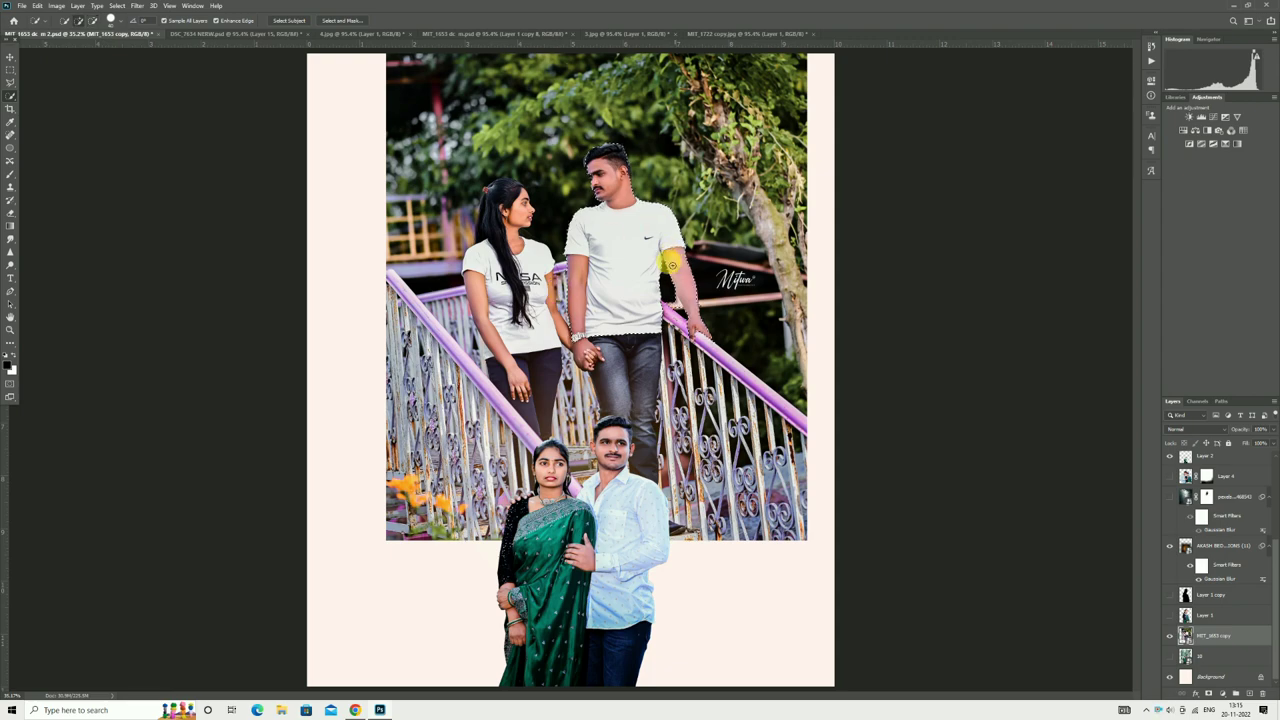
Step: Zoom in and refine the man's selection around his hair, ear and arm
{"action": "left_click", "coordinate": [11, 332]}
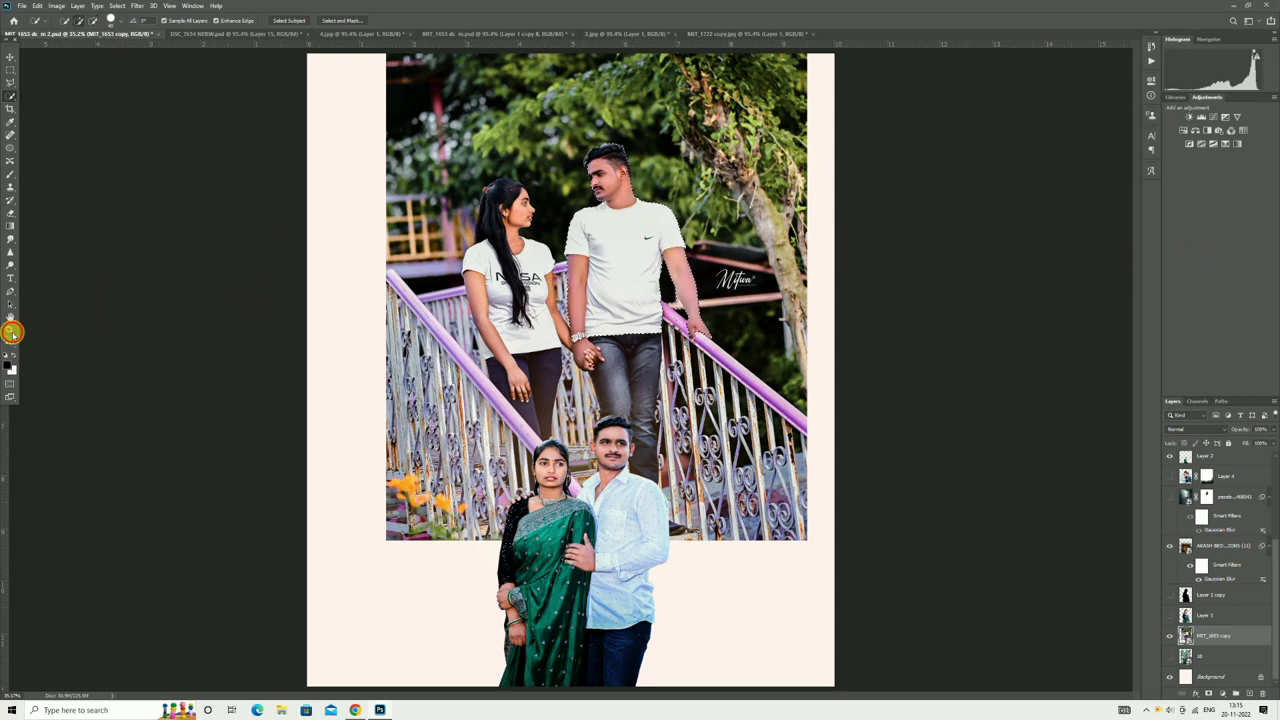
{"action": "left_click_drag", "start_coordinate": [630, 190], "coordinate": [654, 271]}
{"action": "left_click", "coordinate": [10, 96]}
{"action": "mouse_move", "coordinate": [560, 148]}
{"action": "left_mouse_down"}
{"action": "mouse_move", "coordinate": [568, 138]}
{"action": "mouse_move", "coordinate": [537, 158]}
{"action": "left_mouse_up"}
{"action": "mouse_move", "coordinate": [622, 140]}
{"action": "left_mouse_down"}
{"action": "mouse_move", "coordinate": [632, 176]}
{"action": "mouse_move", "coordinate": [597, 220]}
{"action": "mouse_move", "coordinate": [548, 195]}
{"action": "left_mouse_up"}
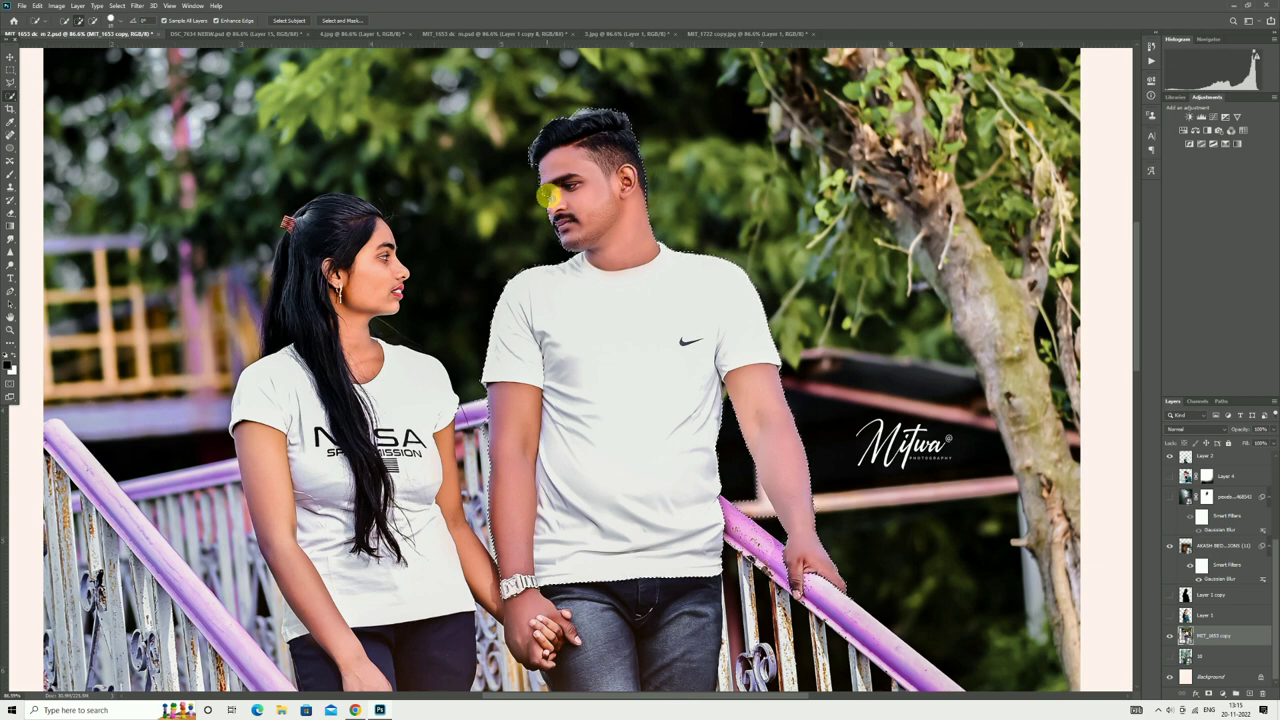
{"action": "scroll", "coordinate": [593, 188], "scroll_direction": "down", "scroll_amount": 1}
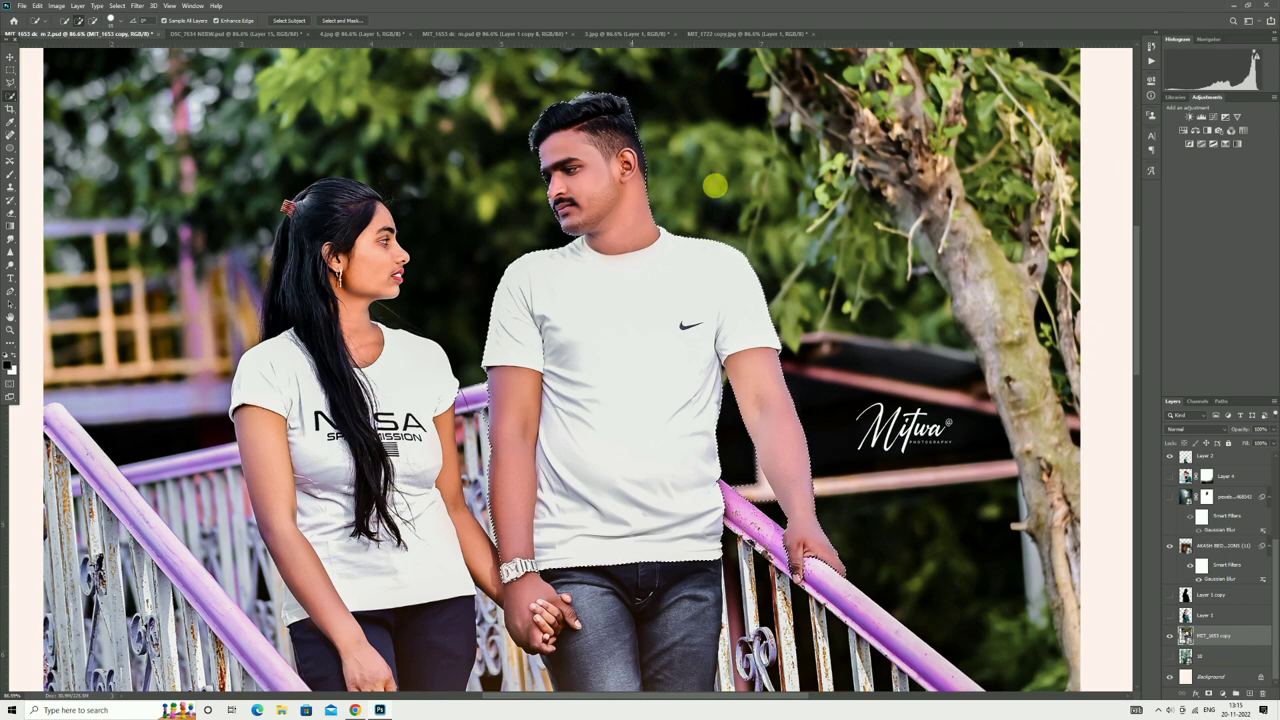
Step: Fit the page on screen, copy the selected man to a new layer, and hide the photo
{"action": "left_click", "coordinate": [10, 329]}
{"action": "key", "text": "ctrl+0"}
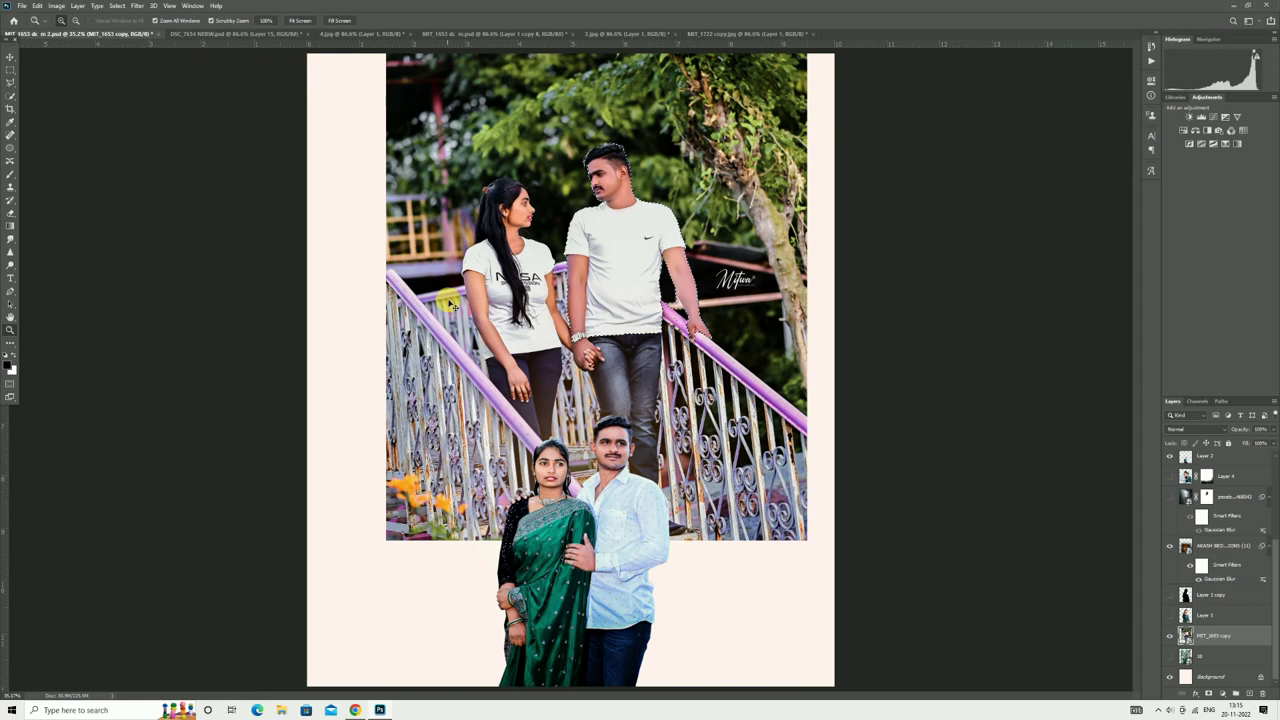
{"action": "key", "text": "ctrl+j"}
{"action": "left_click", "coordinate": [1170, 655]}
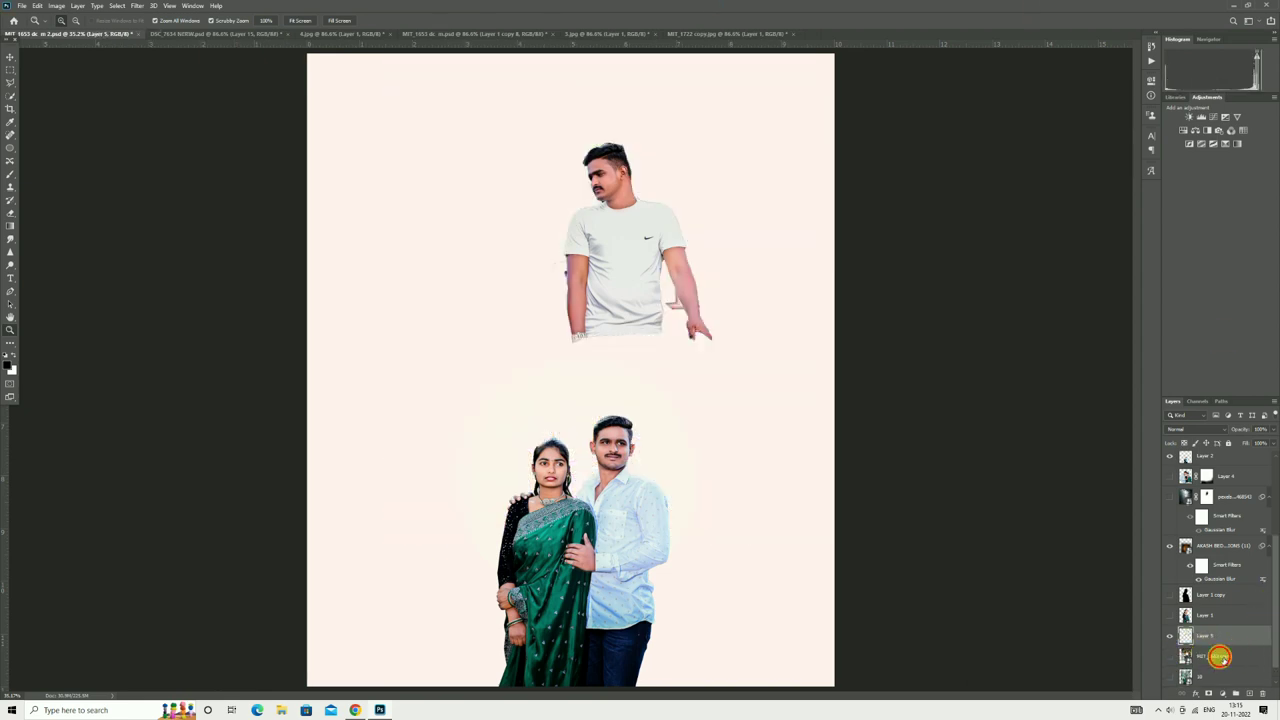
Step: Delete the stairs photo layer and show the woman in the green saree on Layer 1
{"action": "left_click", "coordinate": [1220, 657]}
{"action": "key", "text": "Delete"}
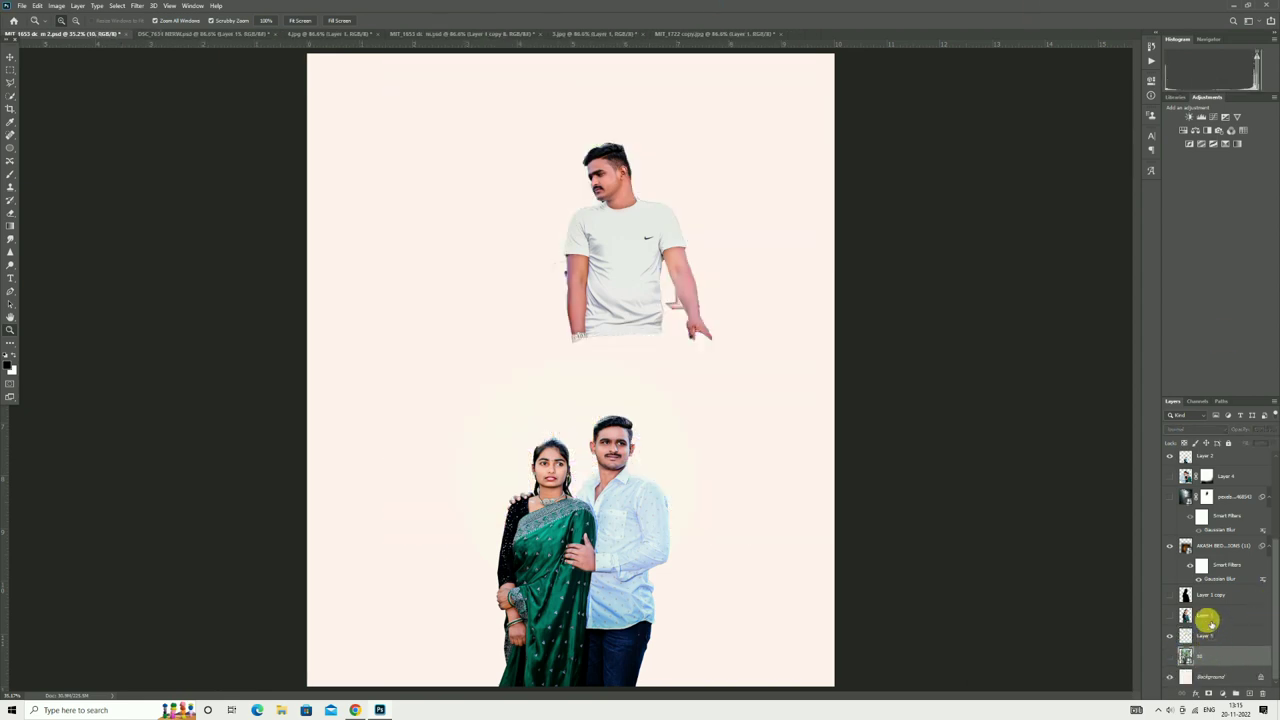
{"action": "left_click", "coordinate": [1182, 617]}
{"action": "left_click", "coordinate": [1170, 615]}
{"action": "left_click", "coordinate": [1215, 595]}
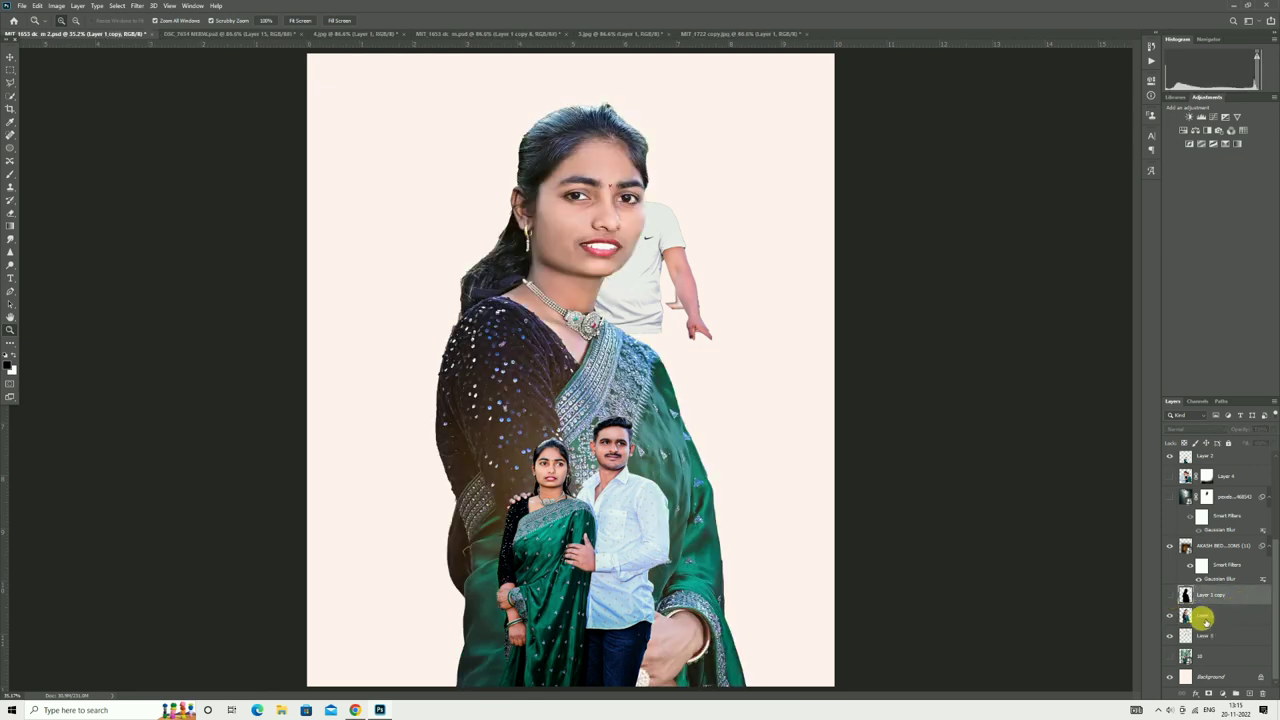
{"action": "scroll", "coordinate": [657, 214], "scroll_direction": "down", "scroll_amount": 1}
Step: Shrink the woman to about 76% and move her to the right side
{"action": "left_click", "coordinate": [8, 57]}
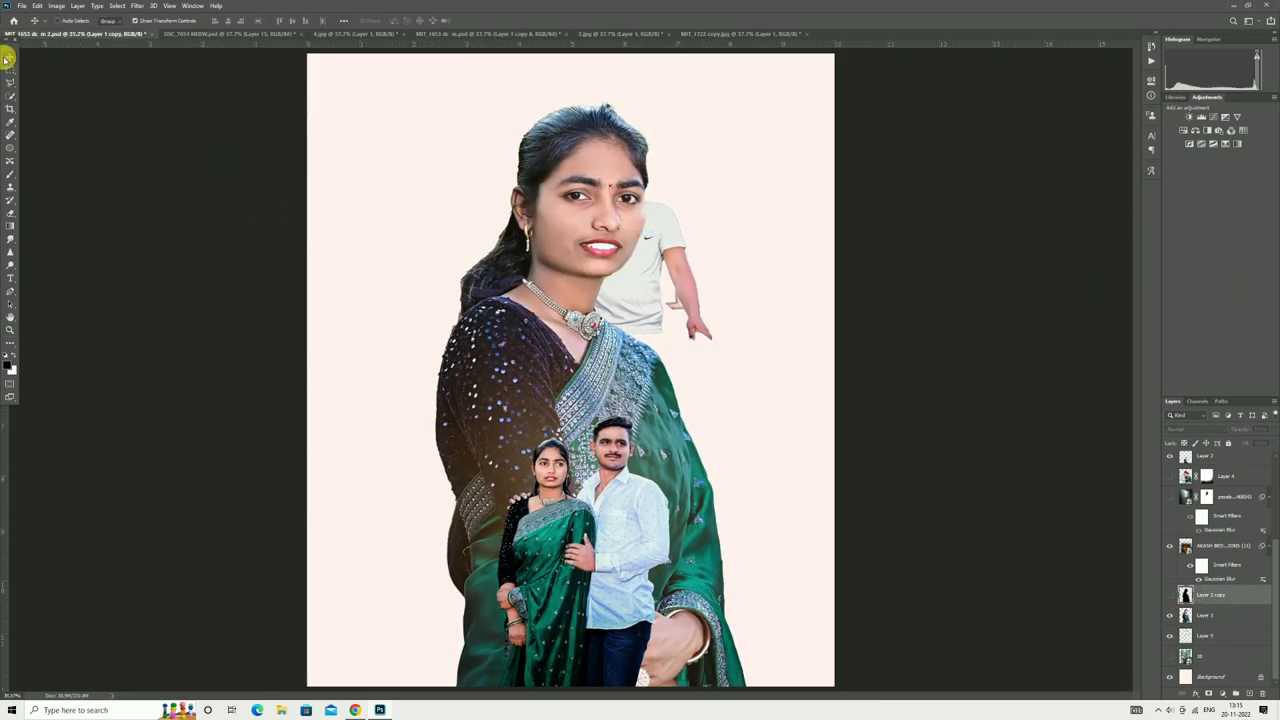
{"action": "left_click", "coordinate": [1212, 617]}
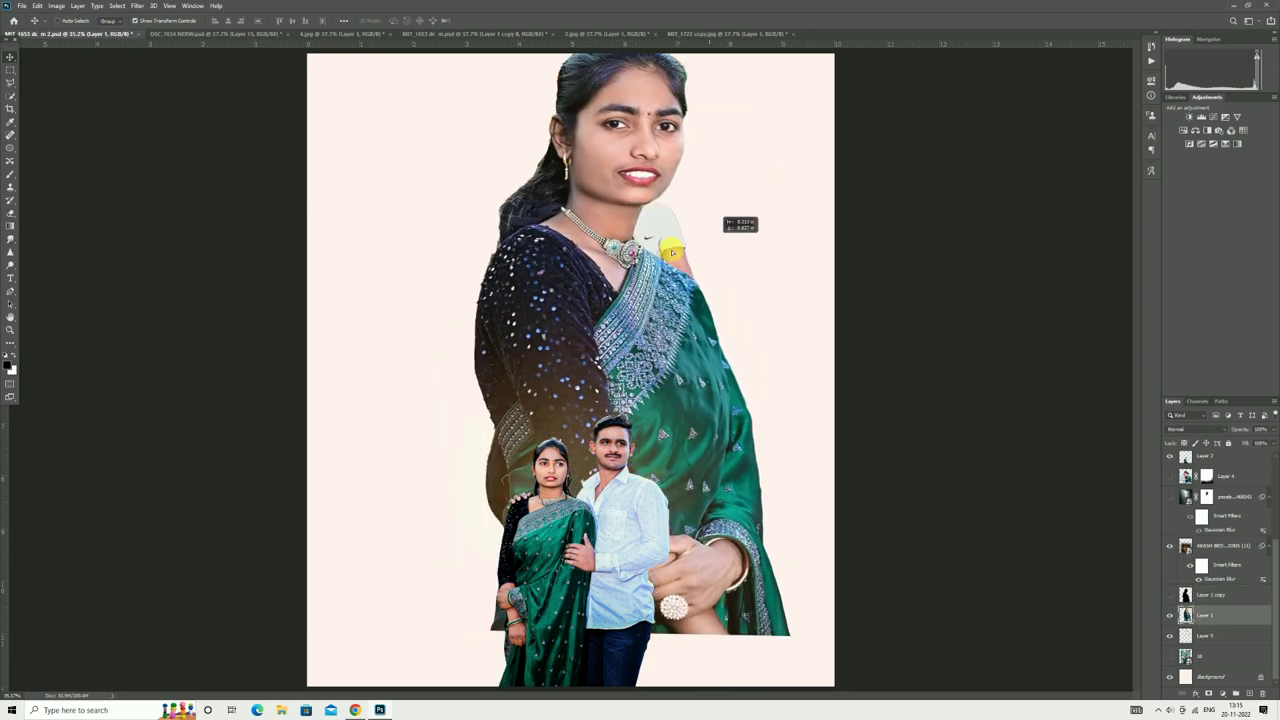
{"action": "left_click_drag", "start_coordinate": [695, 320], "coordinate": [576, 287]}
{"action": "left_click_drag", "start_coordinate": [629, 66], "coordinate": [556, 208]}
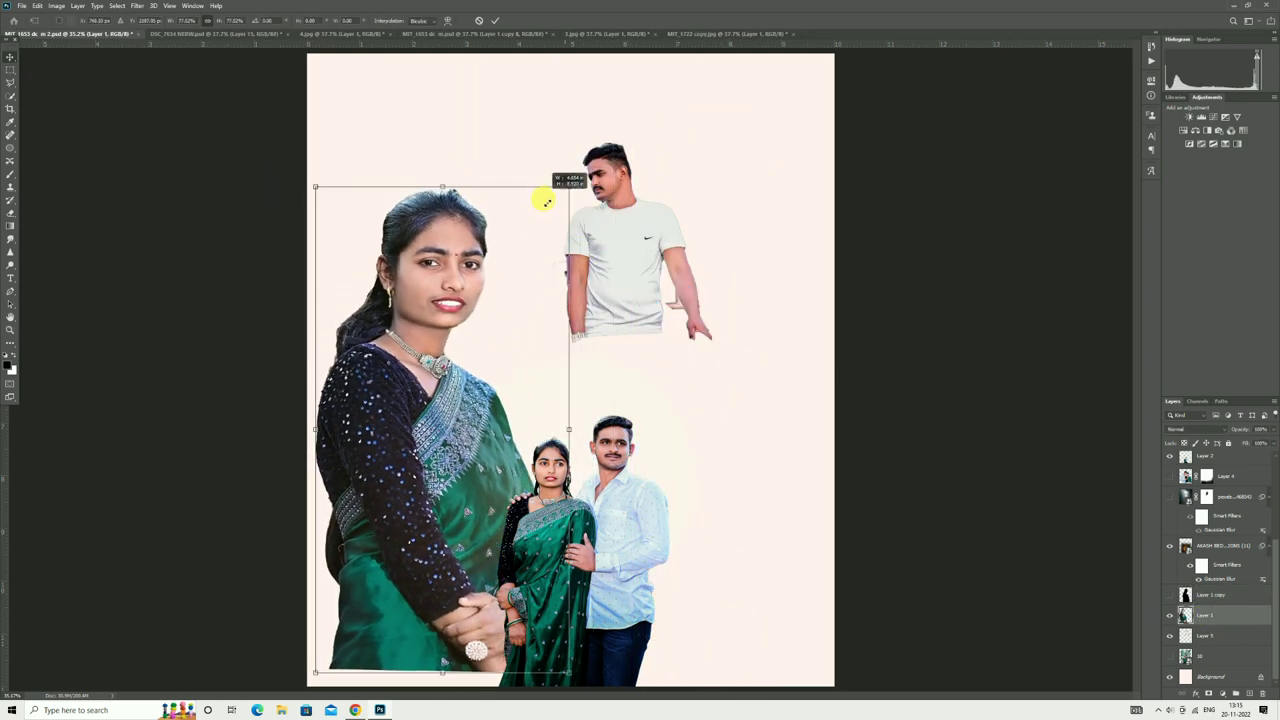
{"action": "left_click_drag", "start_coordinate": [486, 337], "coordinate": [771, 204]}
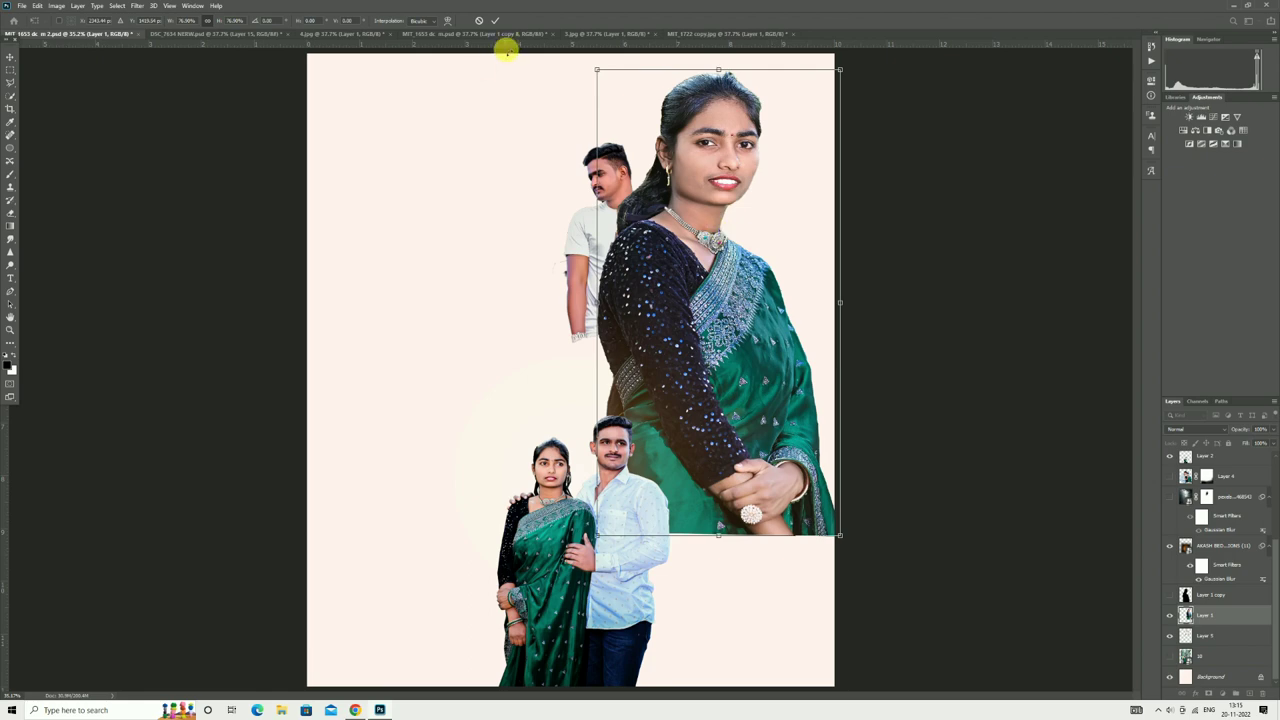
Step: Flip the woman horizontally, shift her slightly right, and commit the transform
{"action": "right_click", "coordinate": [808, 306]}
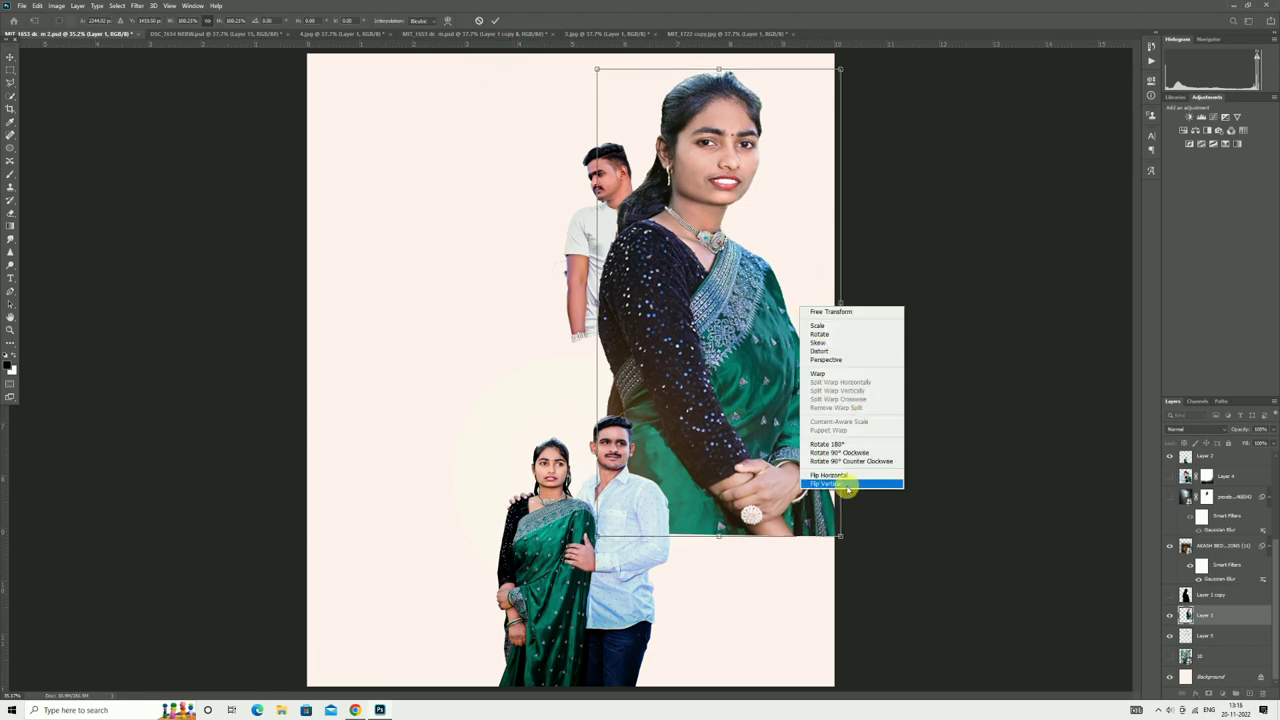
{"action": "left_click", "coordinate": [838, 474]}
{"action": "left_click_drag", "start_coordinate": [780, 327], "coordinate": [801, 327]}
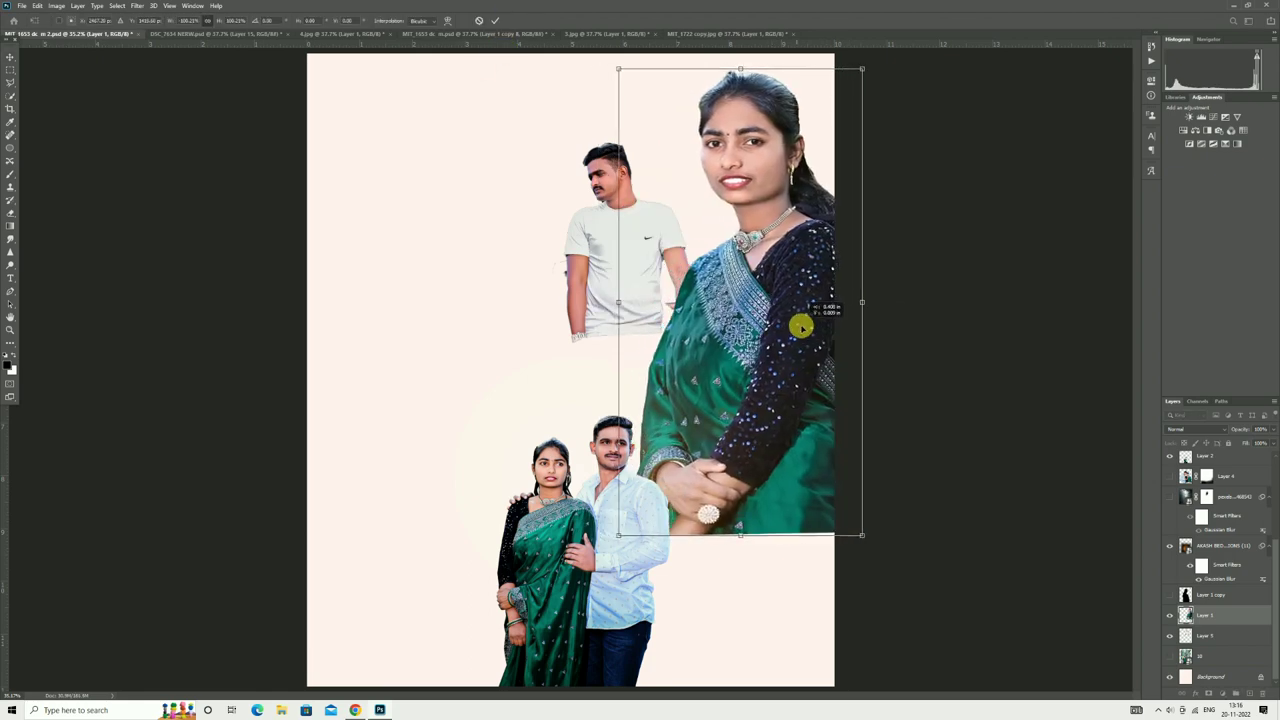
{"action": "left_click", "coordinate": [494, 22]}
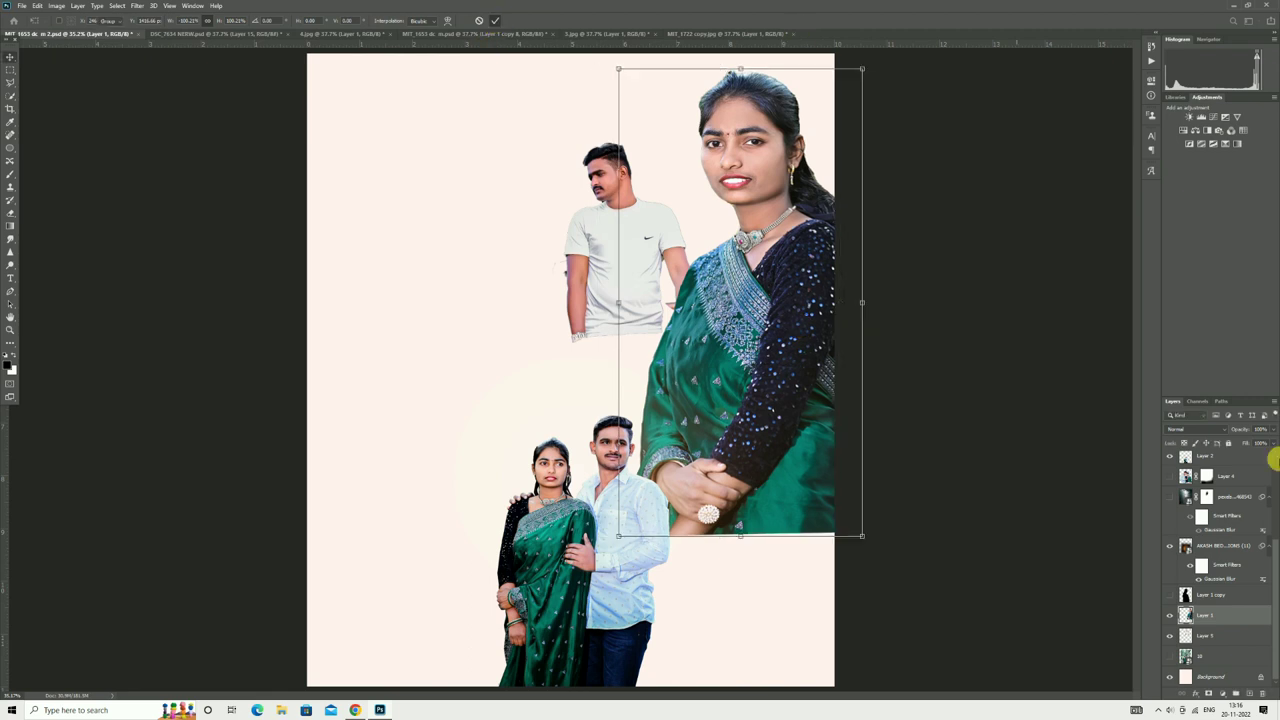
Step: Flip the man horizontally, enlarge him, and place him at the poster's left edge
{"action": "left_click", "coordinate": [1206, 636]}
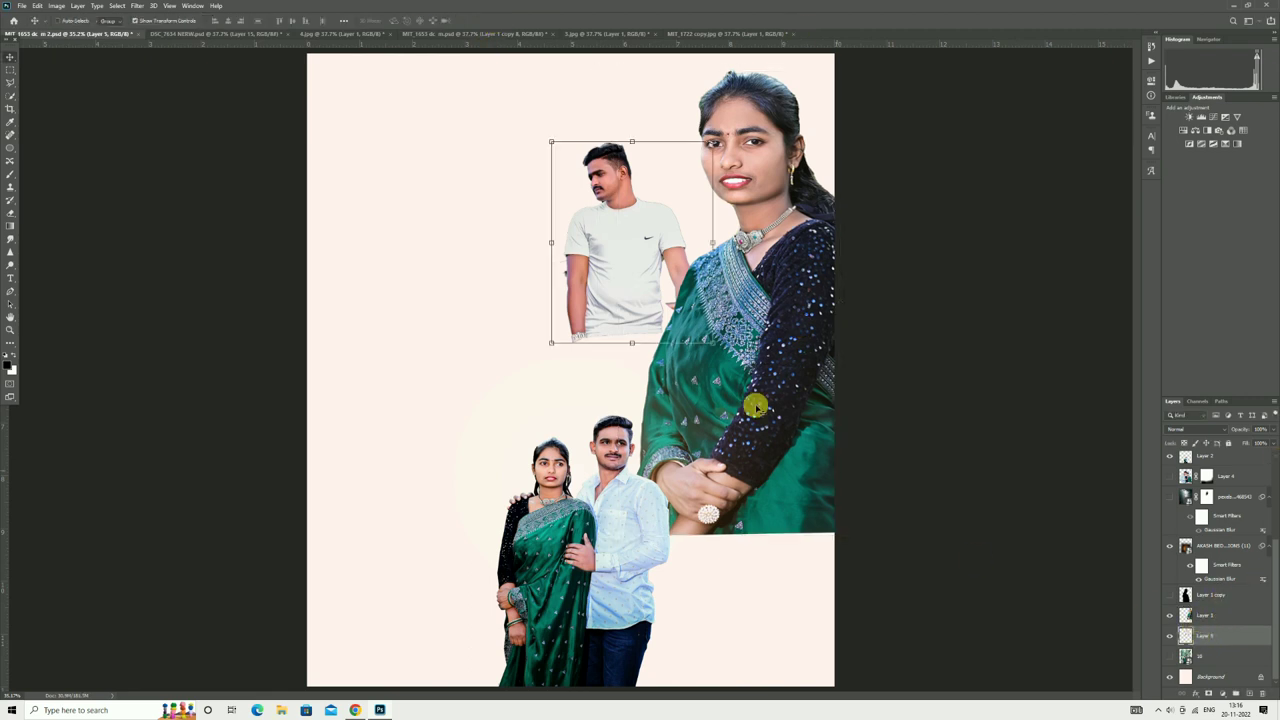
{"action": "left_click_drag", "start_coordinate": [664, 285], "coordinate": [532, 260]}
{"action": "key", "text": "ctrl+t"}
{"action": "right_click", "coordinate": [568, 264]}
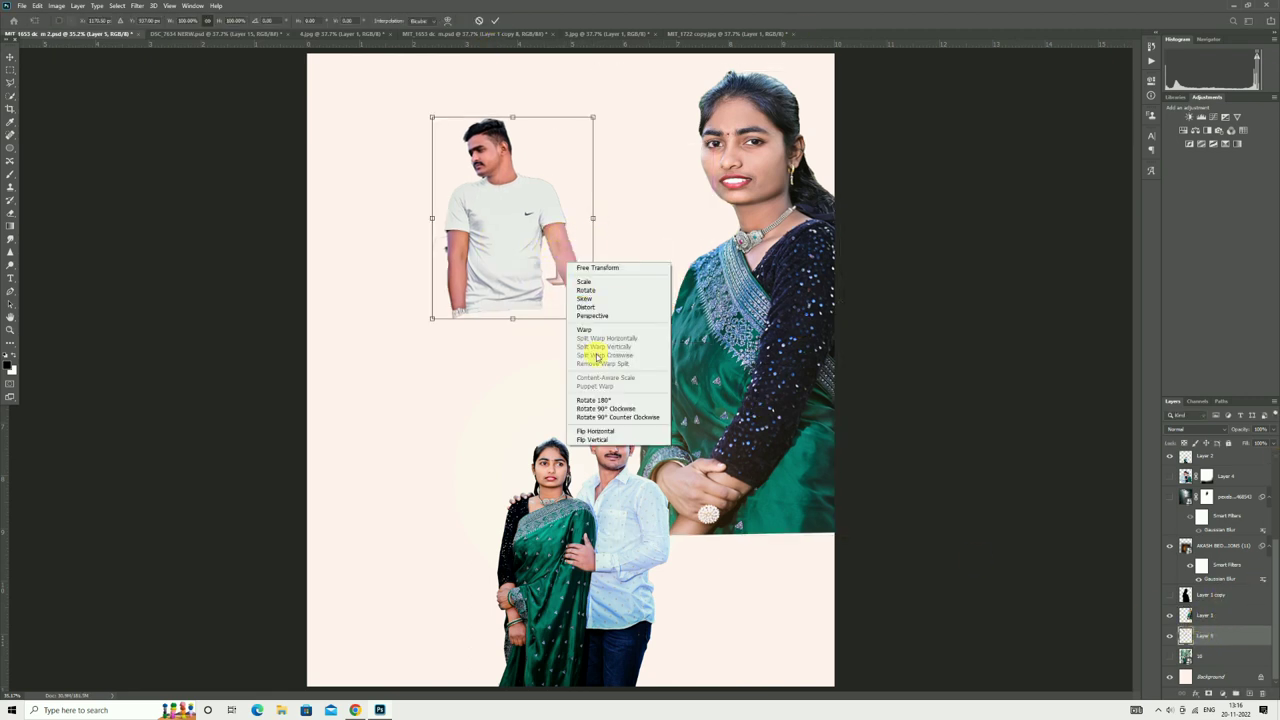
{"action": "left_click", "coordinate": [595, 431]}
{"action": "left_click_drag", "start_coordinate": [545, 255], "coordinate": [451, 251]}
{"action": "mouse_move", "coordinate": [495, 318]}
{"action": "left_mouse_down"}
{"action": "mouse_move", "coordinate": [566, 400]}
{"action": "mouse_move", "coordinate": [421, 297]}
{"action": "left_mouse_up"}
{"action": "left_click_drag", "start_coordinate": [504, 385], "coordinate": [571, 457]}
{"action": "mouse_move", "coordinate": [511, 337]}
{"action": "left_mouse_down"}
{"action": "mouse_move", "coordinate": [453, 341]}
{"action": "mouse_move", "coordinate": [443, 360]}
{"action": "mouse_move", "coordinate": [443, 343]}
{"action": "left_mouse_up"}
{"action": "left_click", "coordinate": [495, 20]}
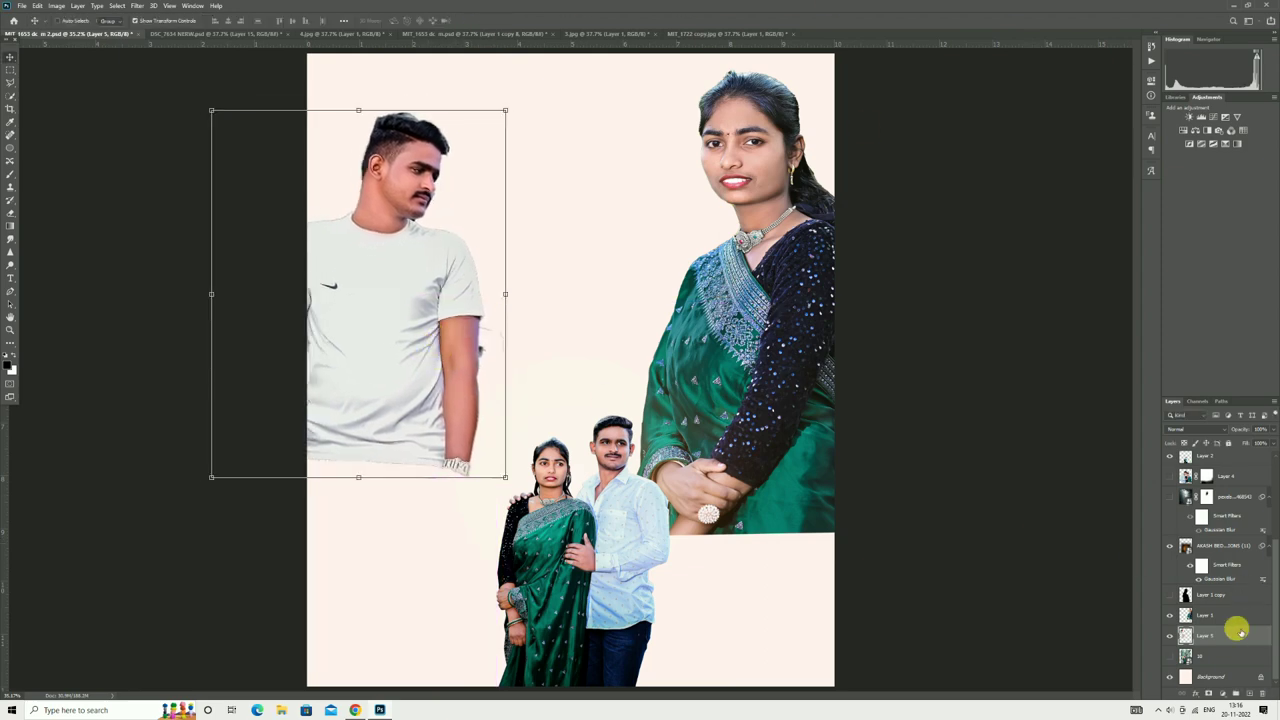
Step: Lower the woman about 30 px, shrink her slightly, then zoom in on the man's arm
{"action": "left_click", "coordinate": [1203, 614]}
{"action": "left_click_drag", "start_coordinate": [751, 334], "coordinate": [751, 366]}
{"action": "key", "text": "ctrl+t"}
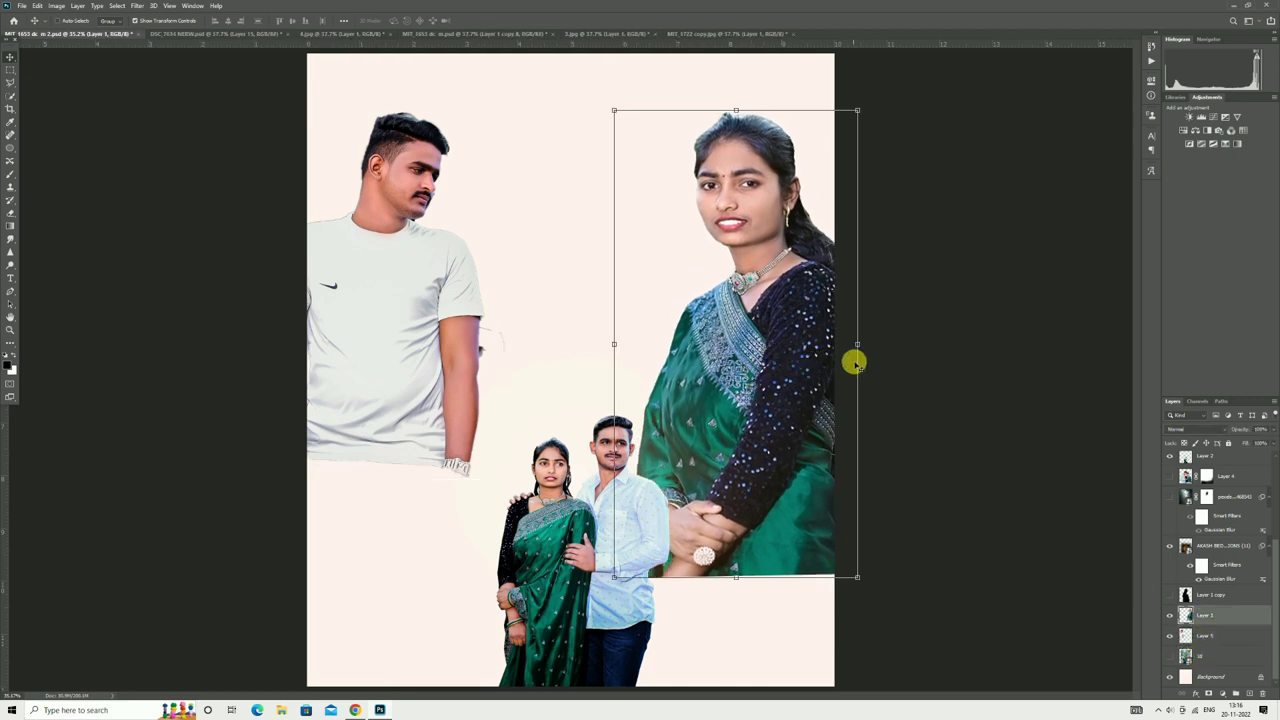
{"action": "mouse_move", "coordinate": [851, 358]}
{"action": "left_mouse_down"}
{"action": "mouse_move", "coordinate": [806, 346]}
{"action": "mouse_move", "coordinate": [836, 350]}
{"action": "left_mouse_up"}
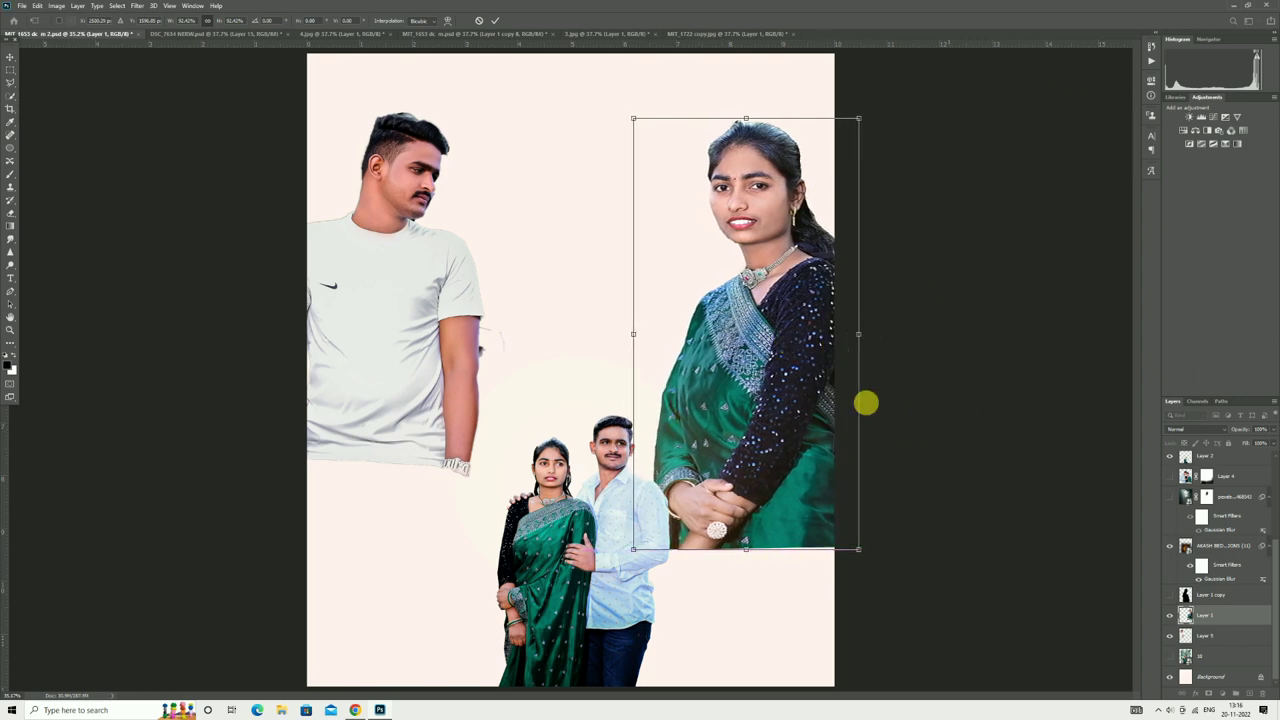
{"action": "left_click", "coordinate": [1185, 638]}
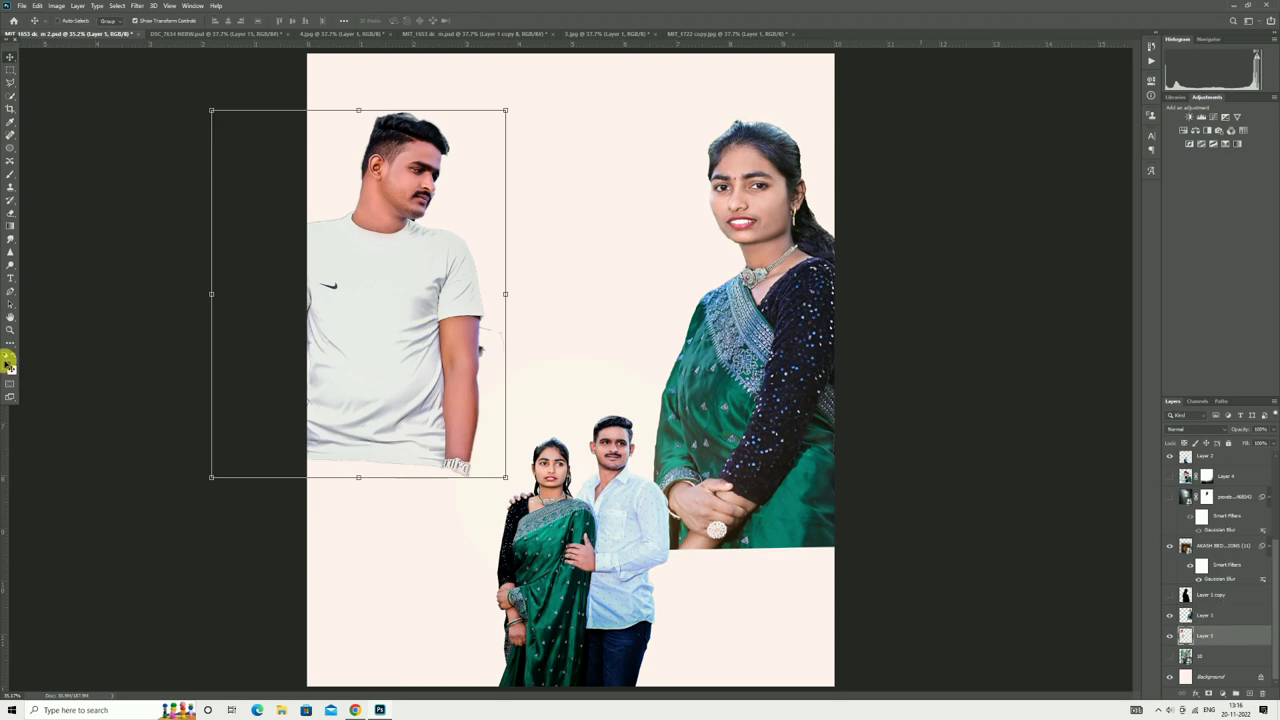
{"action": "left_click", "coordinate": [11, 330]}
{"action": "left_click_drag", "start_coordinate": [495, 437], "coordinate": [533, 430]}
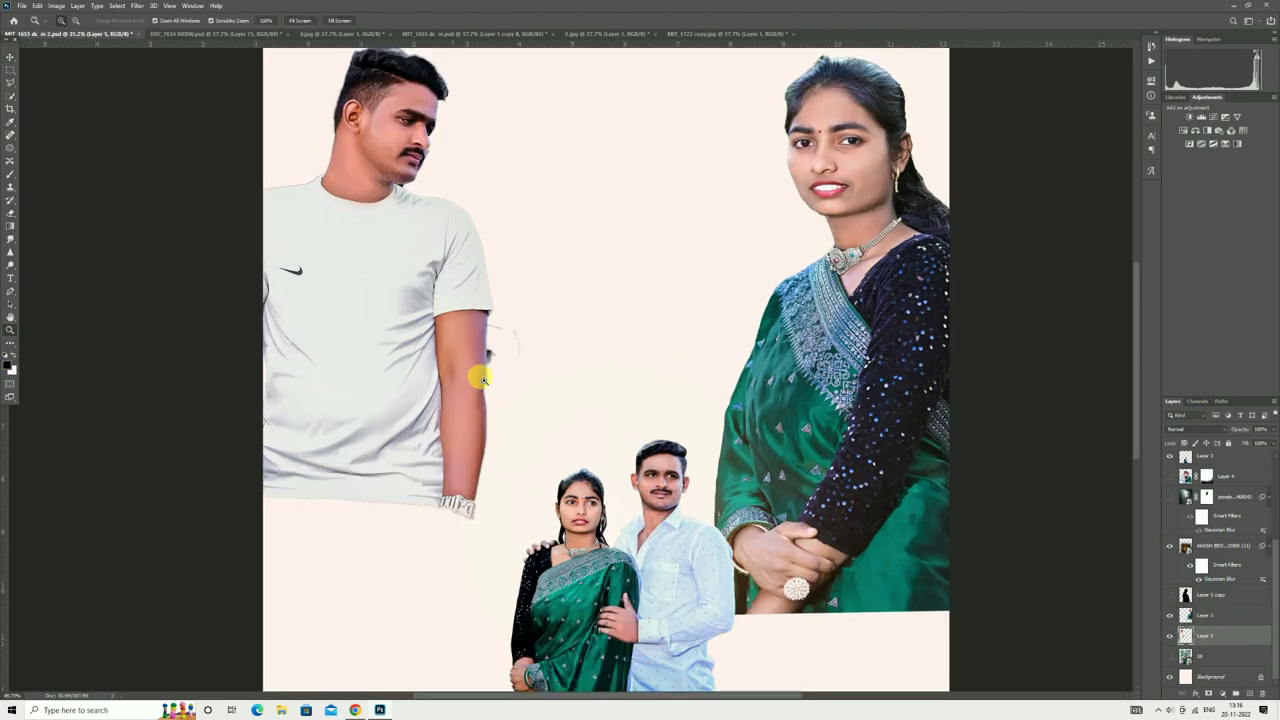
Step: Outline the stray marks beside the man's arm with the Polygonal Lasso and remove them
{"action": "left_click", "coordinate": [12, 85]}
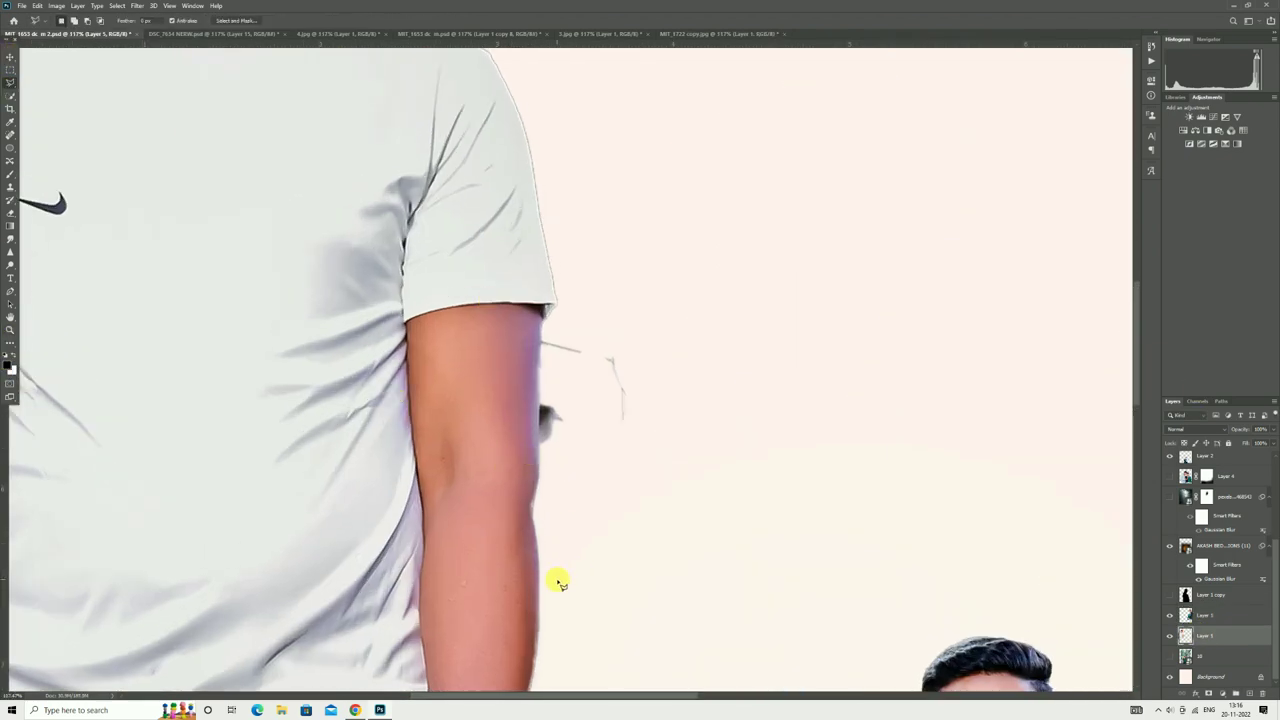
{"action": "left_click", "coordinate": [533, 503]}
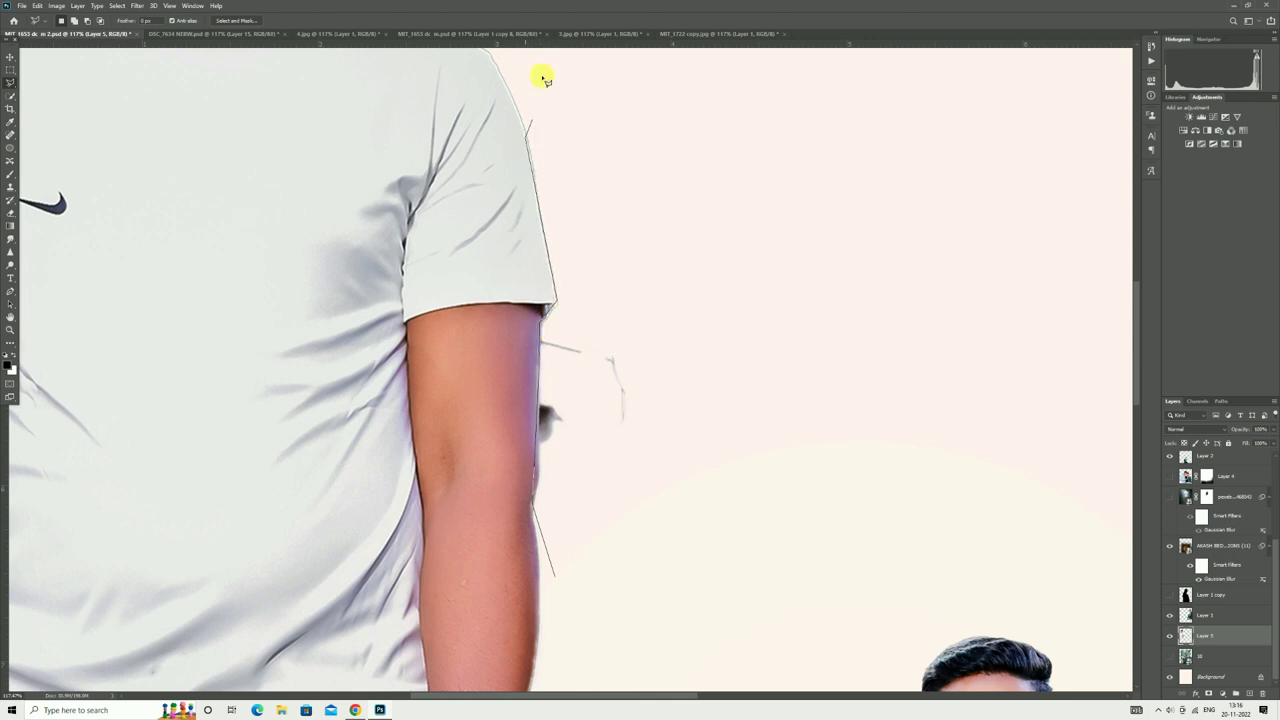
{"action": "scroll", "coordinate": [543, 79], "scroll_direction": "up", "scroll_amount": 5}
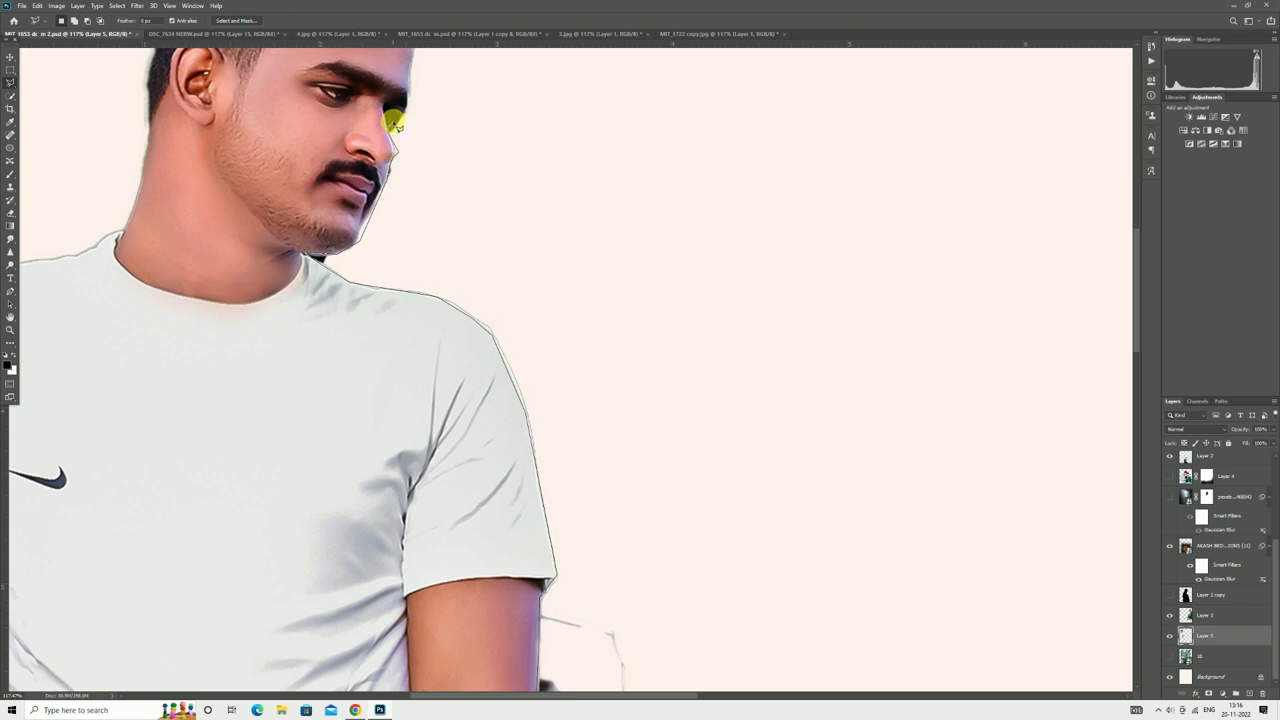
{"action": "scroll", "coordinate": [413, 130], "scroll_direction": "up", "scroll_amount": 5}
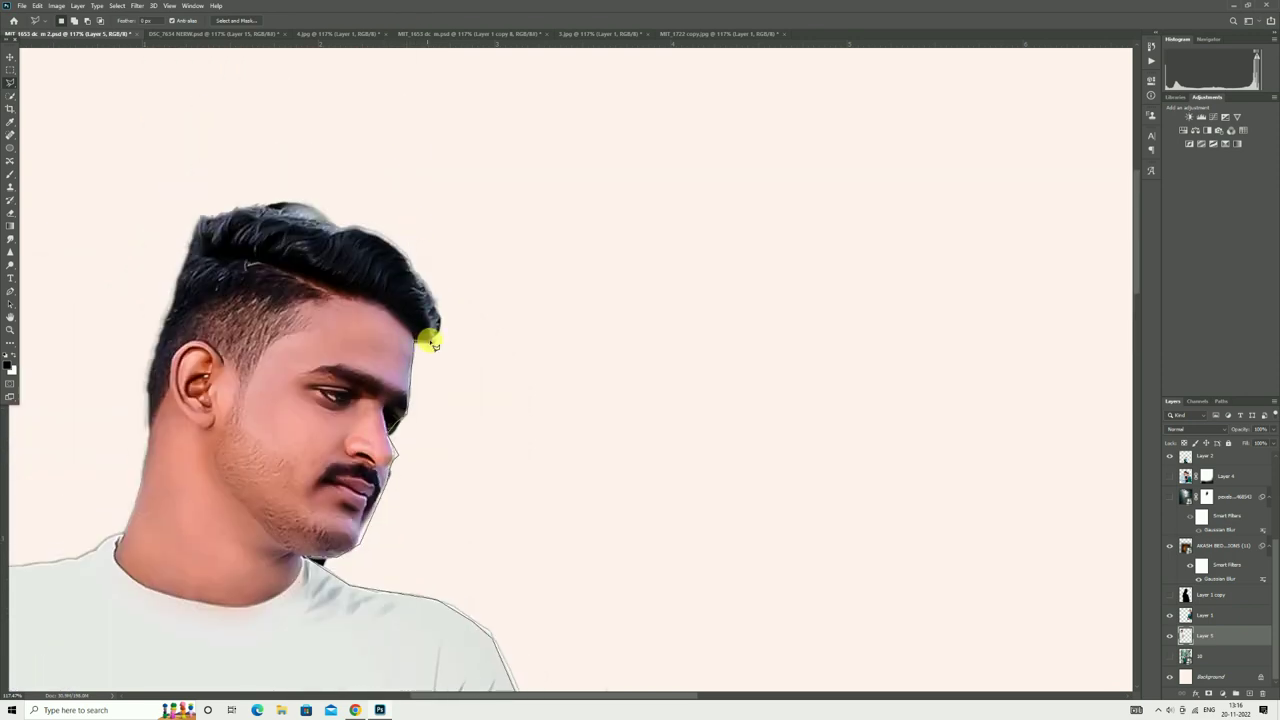
{"action": "left_click", "coordinate": [450, 320]}
{"action": "left_click", "coordinate": [471, 271]}
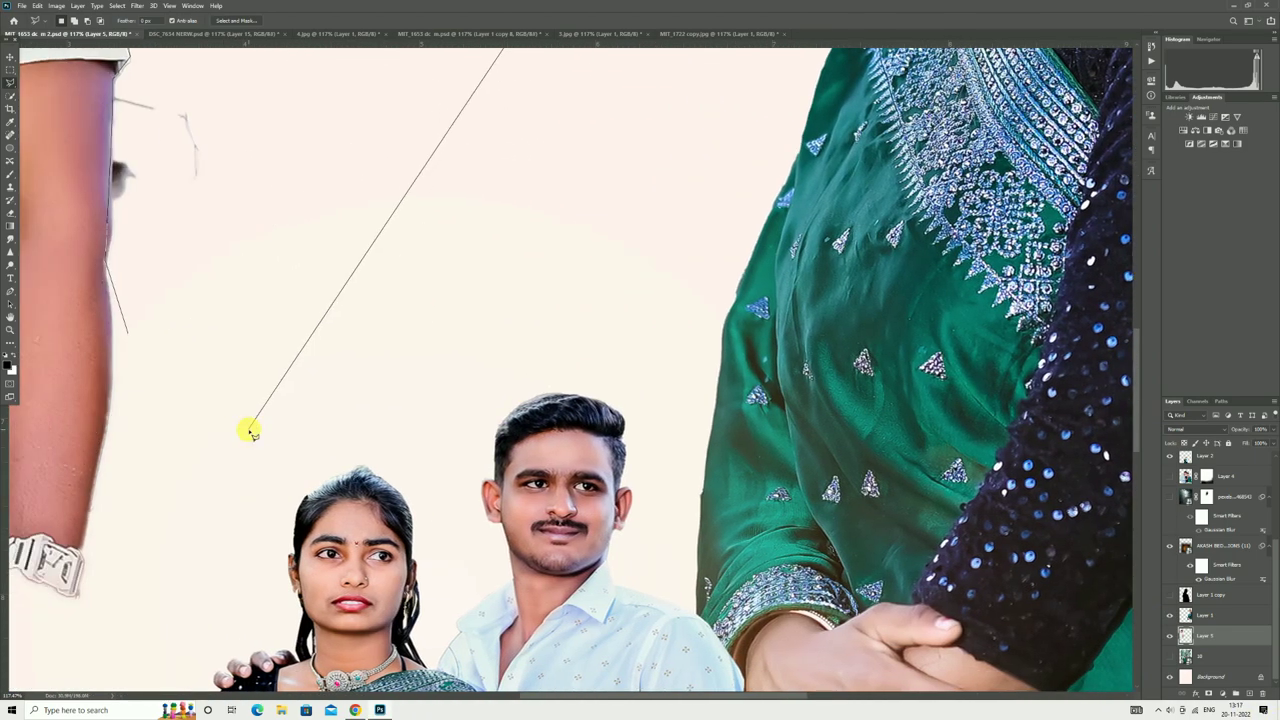
{"action": "double_click", "coordinate": [249, 428]}
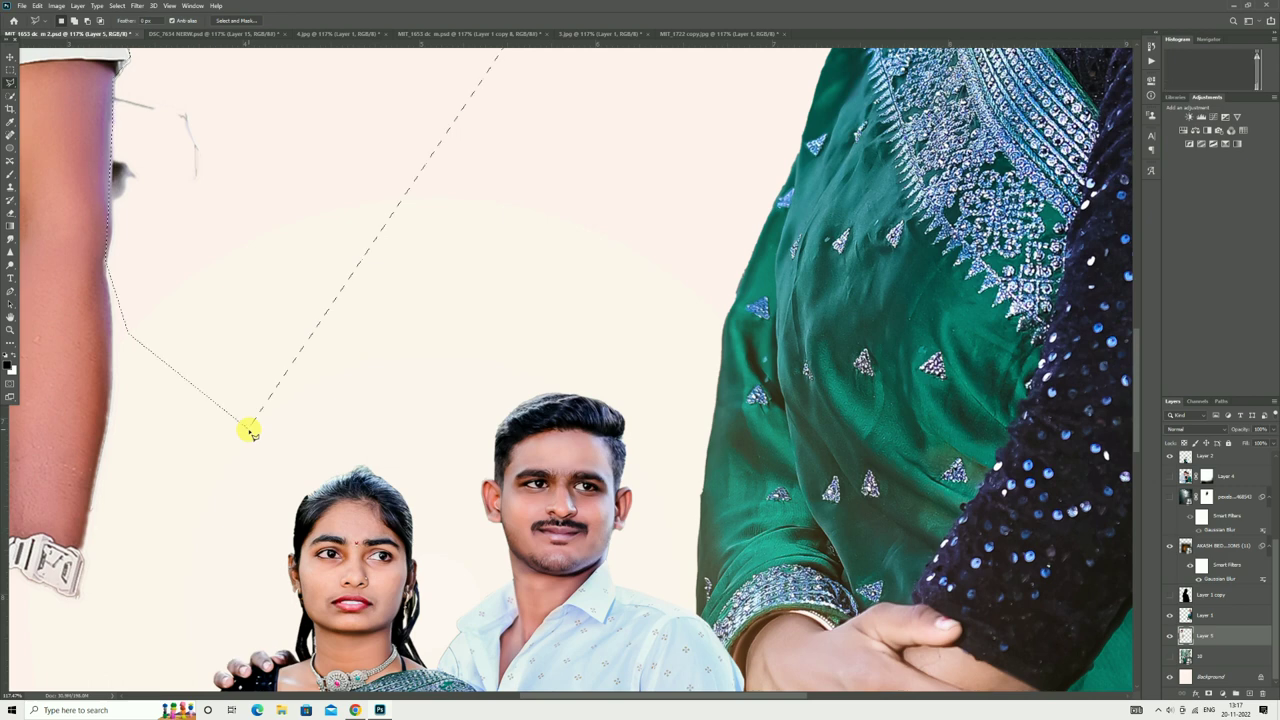
{"action": "key", "text": "ctrl+d"}
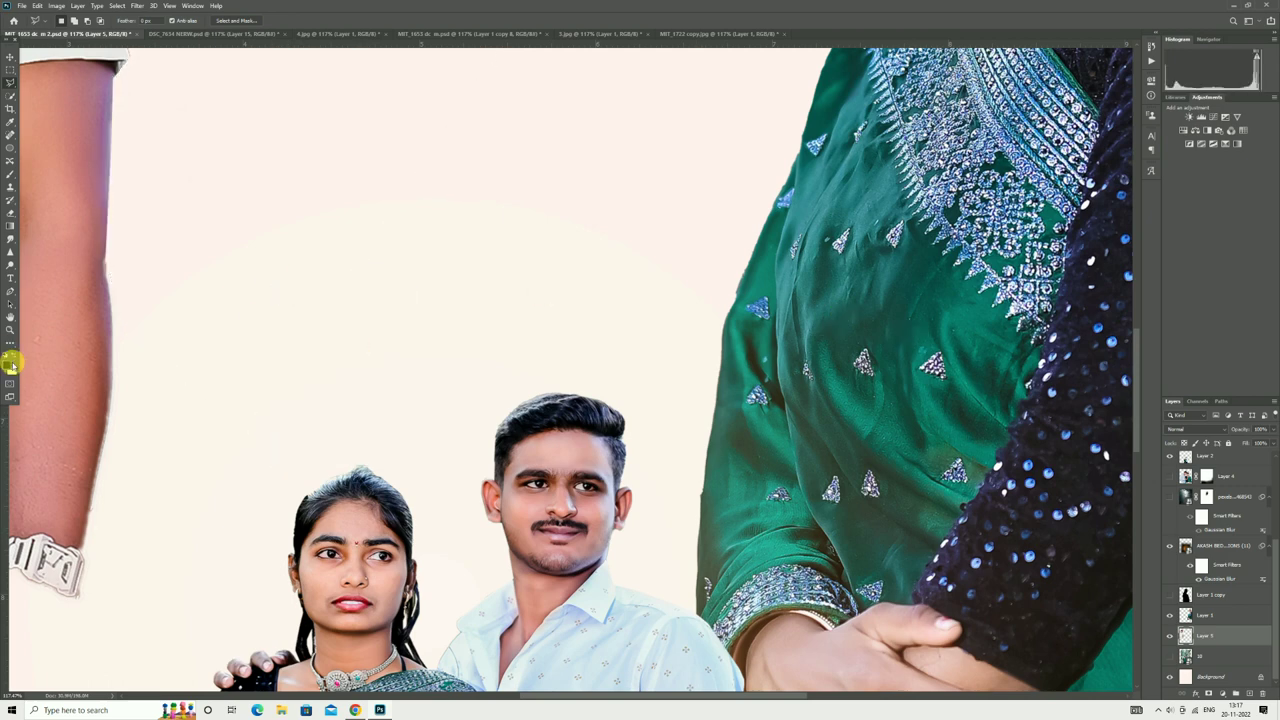
Step: Fit the poster on screen and toggle the man's layer to check the clean cutout
{"action": "left_click", "coordinate": [8, 327]}
{"action": "key", "text": "ctrl+0"}
{"action": "right_click", "coordinate": [586, 243]}
{"action": "left_click", "coordinate": [597, 252]}
{"action": "left_click", "coordinate": [1170, 637]}
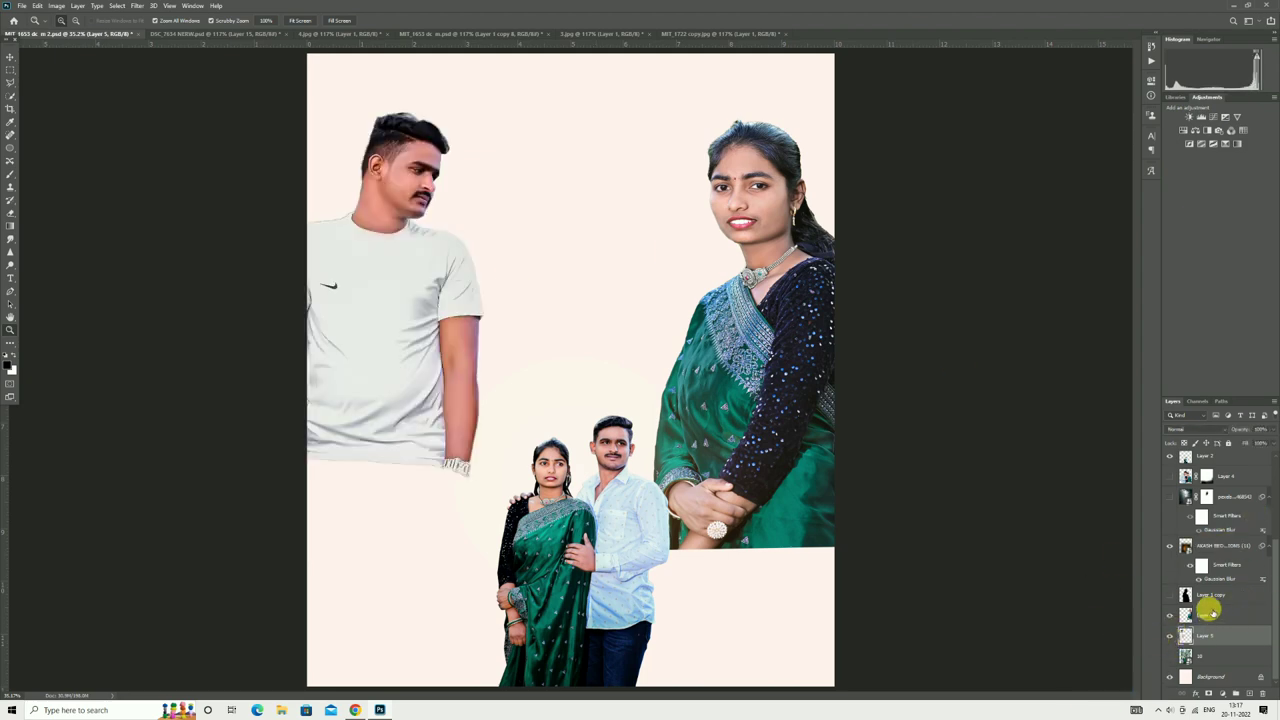
Step: Show and position the Layer 4 close-up couple photo, hide the side portraits, and add a mask
{"action": "left_click", "coordinate": [1184, 473]}
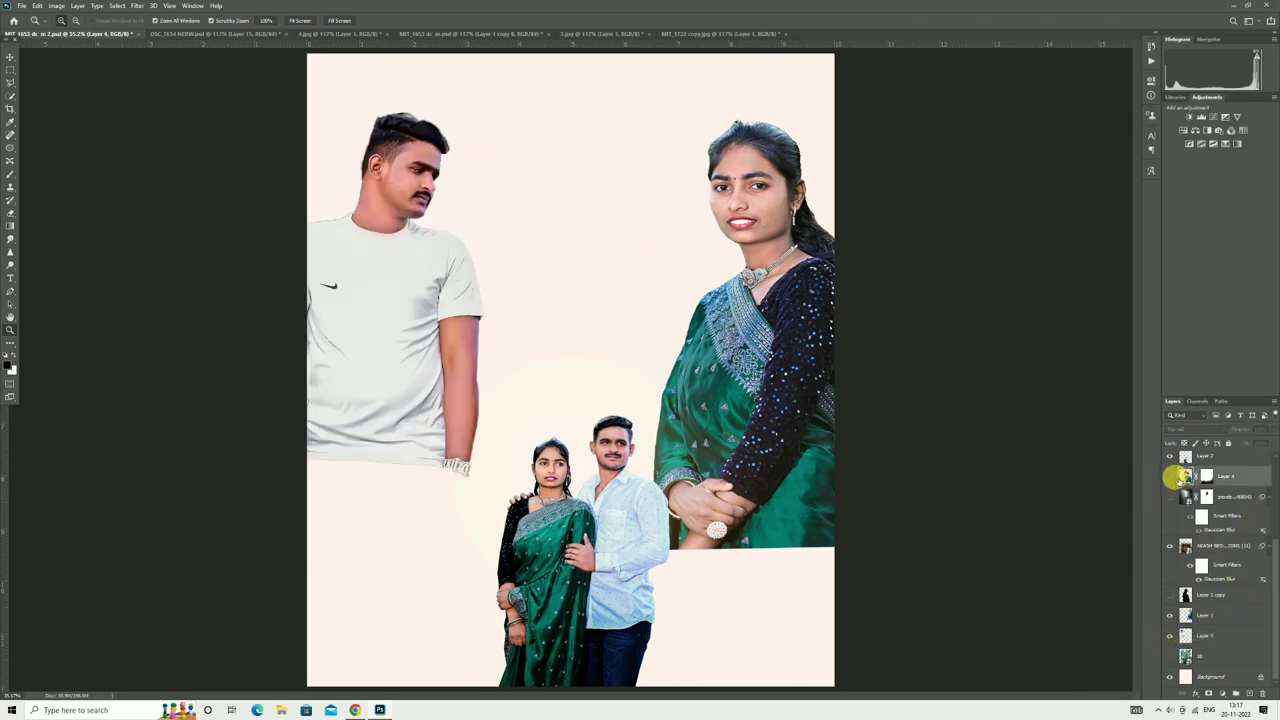
{"action": "left_click", "coordinate": [1170, 477]}
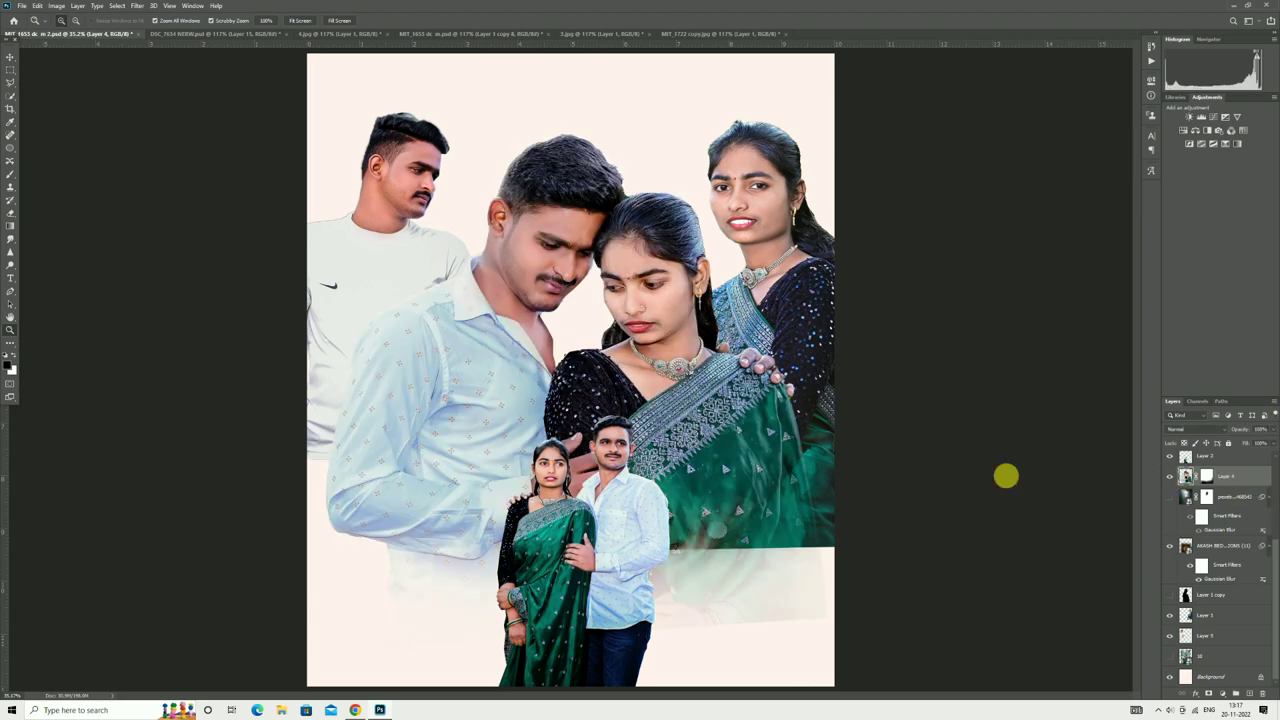
{"action": "left_click", "coordinate": [12, 56]}
{"action": "left_click_drag", "start_coordinate": [660, 350], "coordinate": [661, 308]}
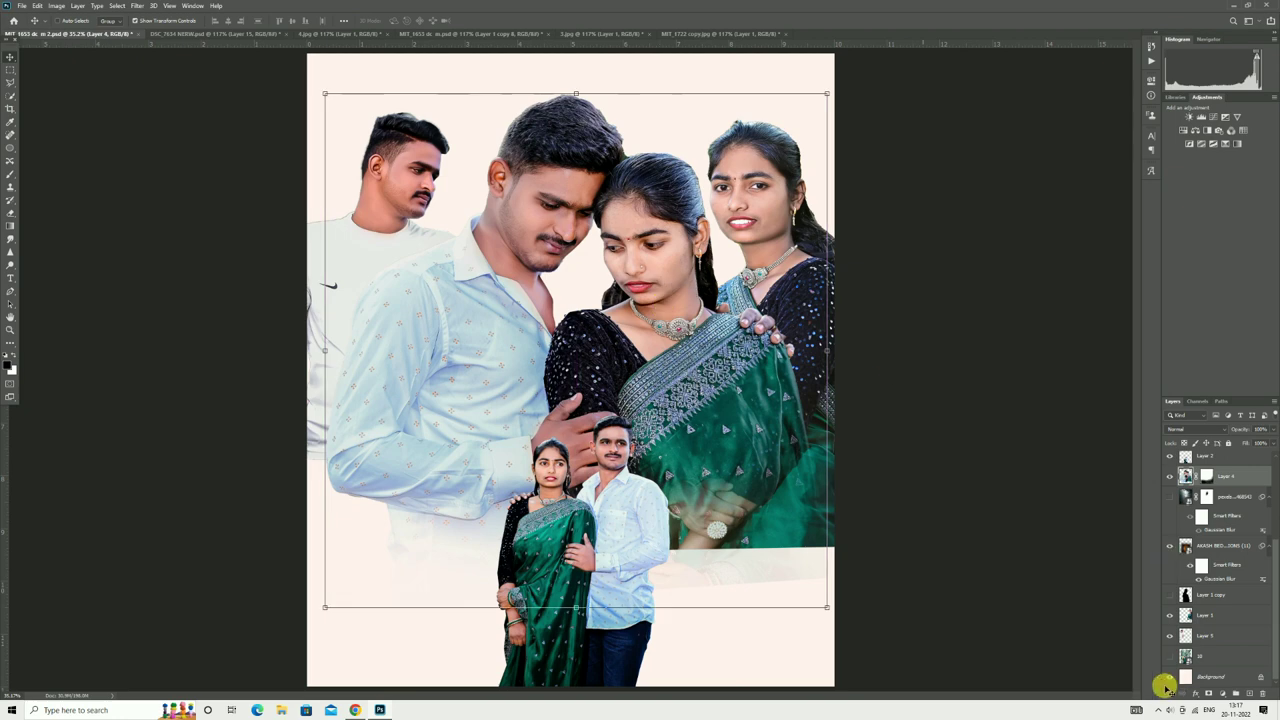
{"action": "left_click", "coordinate": [1170, 615]}
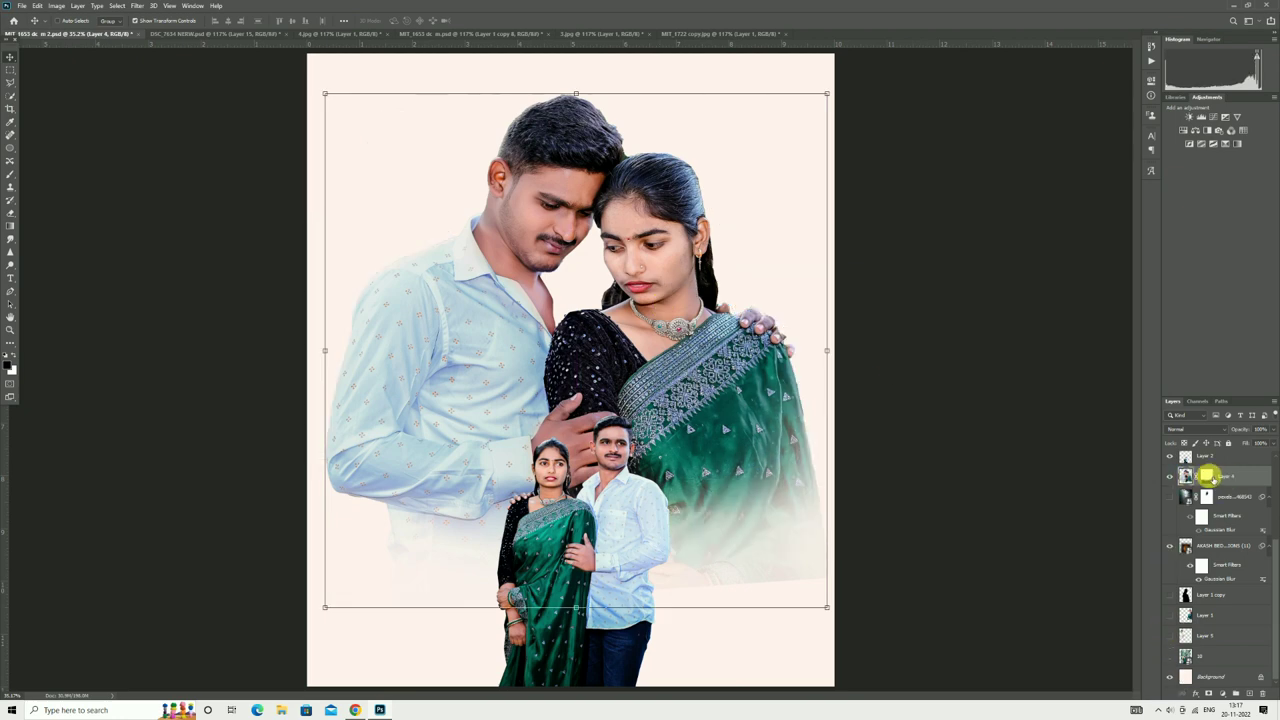
{"action": "left_click_drag", "start_coordinate": [1206, 476], "coordinate": [1205, 475]}
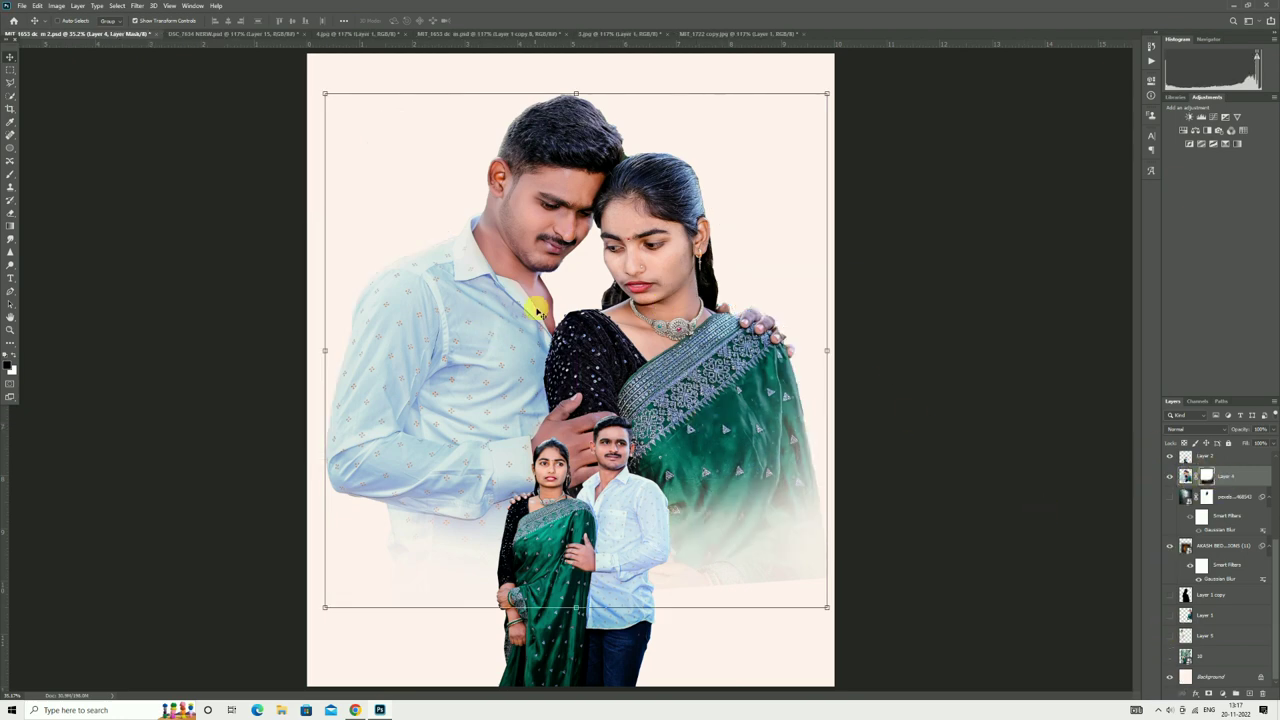
{"action": "left_click_drag", "start_coordinate": [537, 311], "coordinate": [543, 330]}
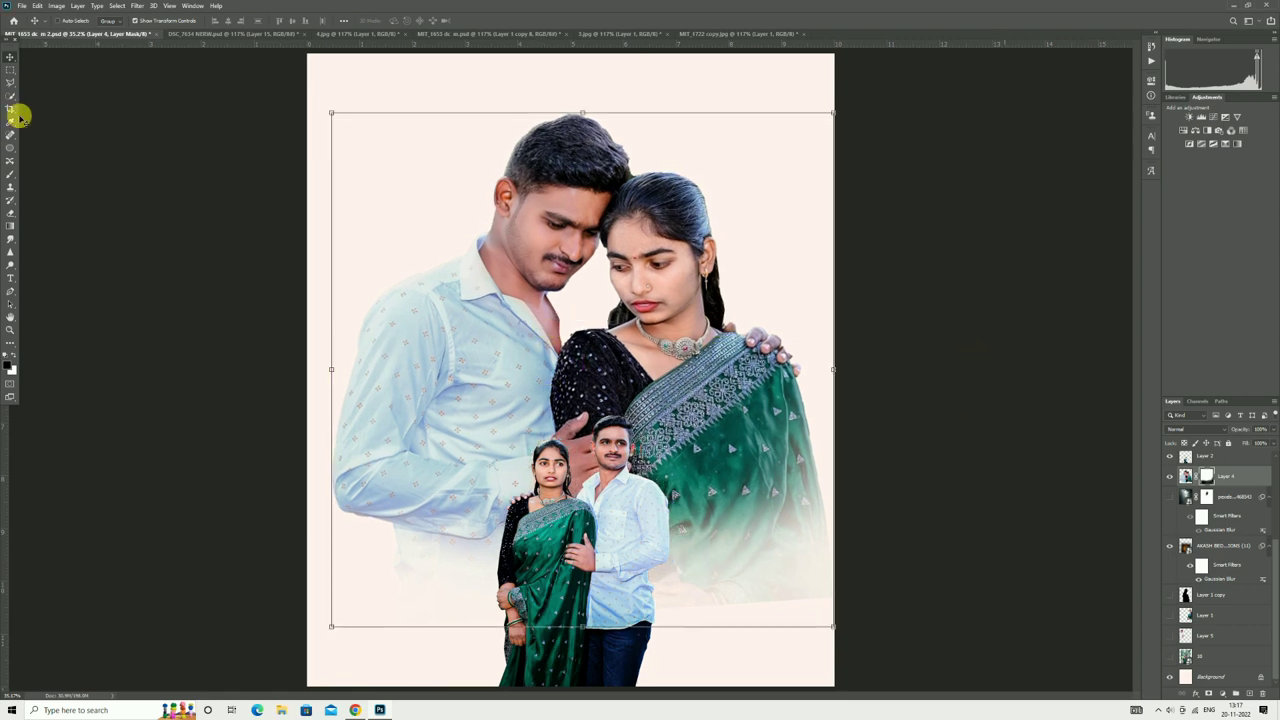
Step: Paint black on the mask with a soft brush to fade the photo's lower part, then lower it slightly
{"action": "left_click", "coordinate": [11, 174]}
{"action": "left_click_drag", "start_coordinate": [823, 606], "coordinate": [326, 571]}
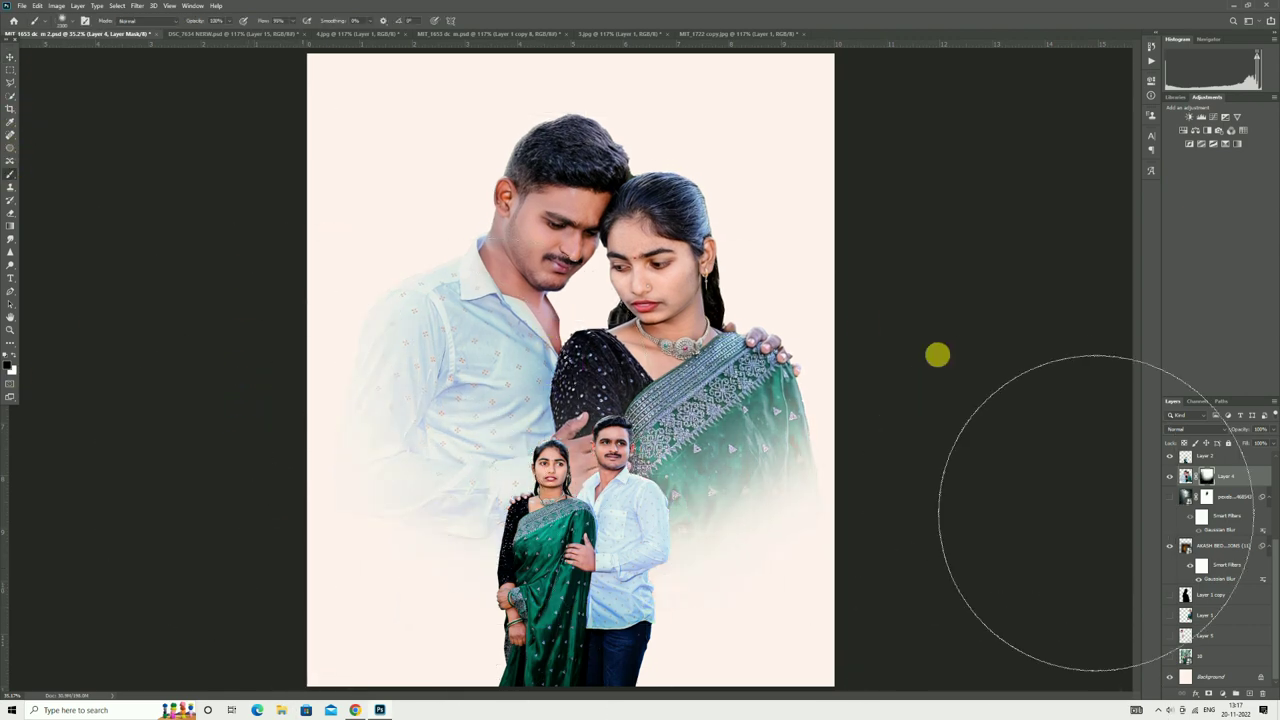
{"action": "left_click_drag", "start_coordinate": [445, 346], "coordinate": [838, 576]}
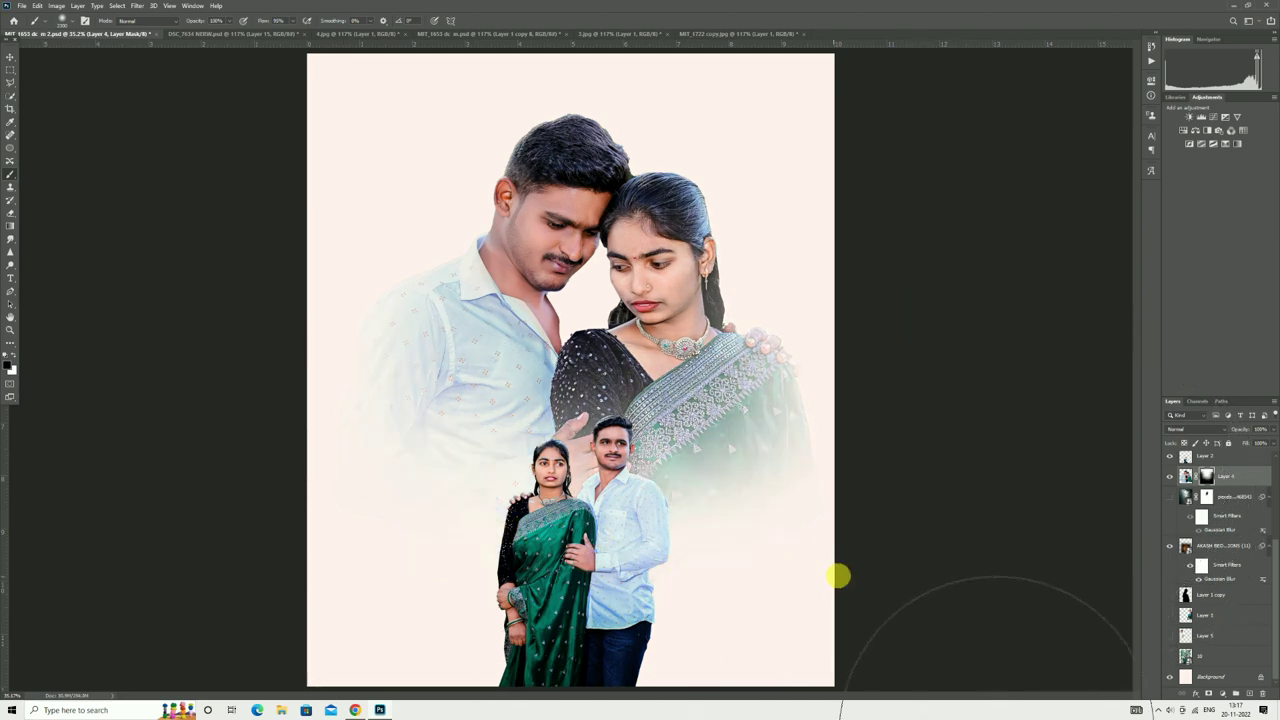
{"action": "left_click", "coordinate": [10, 57]}
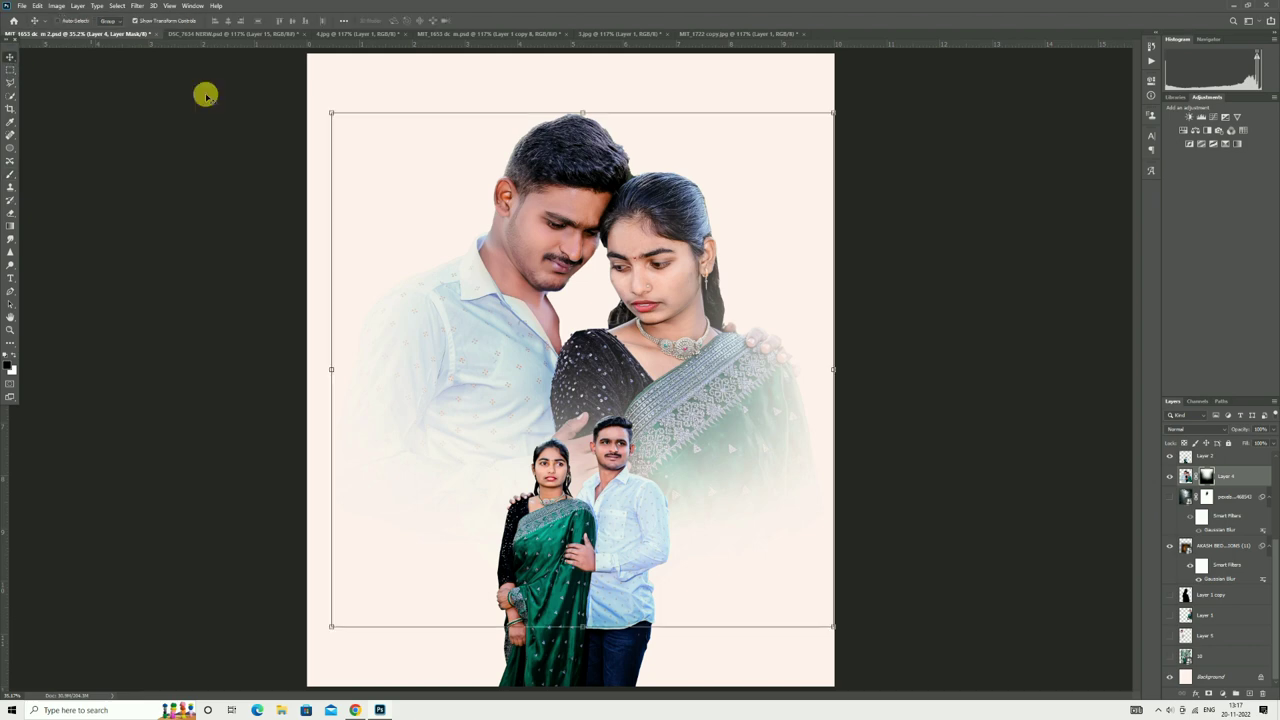
{"action": "left_click_drag", "start_coordinate": [671, 263], "coordinate": [674, 275]}
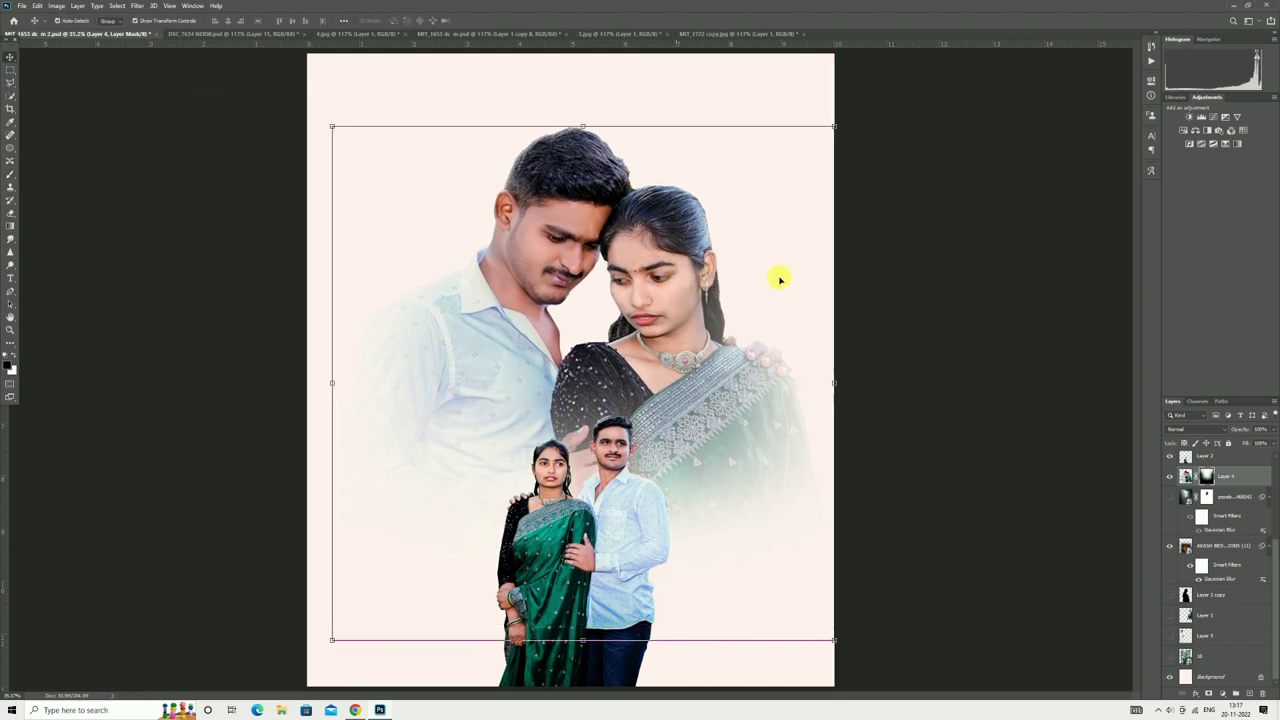
Step: Set the close-up couple photo's saturation to -100 and move it slightly lower
{"action": "left_click", "coordinate": [1186, 476]}
{"action": "key", "text": "ctrl+u"}
{"action": "left_click_drag", "start_coordinate": [1086, 373], "coordinate": [1040, 374]}
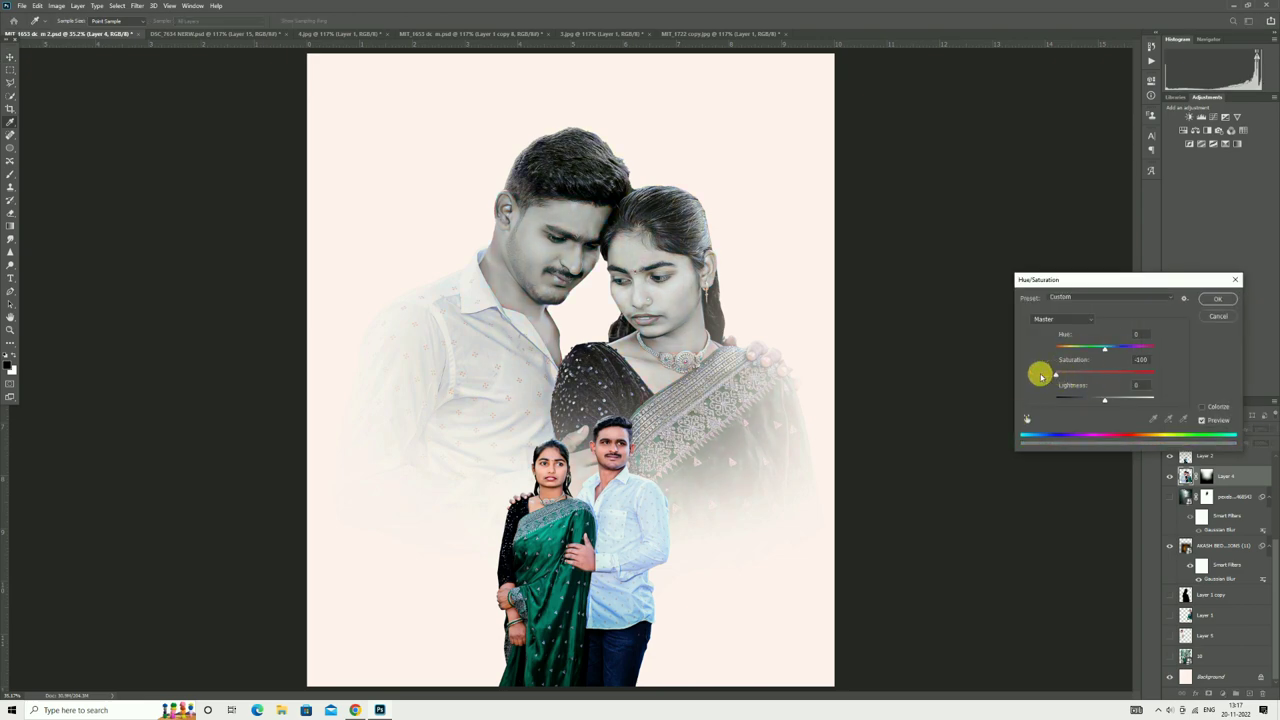
{"action": "left_click", "coordinate": [1219, 299]}
{"action": "key", "text": "v"}
{"action": "left_click_drag", "start_coordinate": [651, 251], "coordinate": [657, 292]}
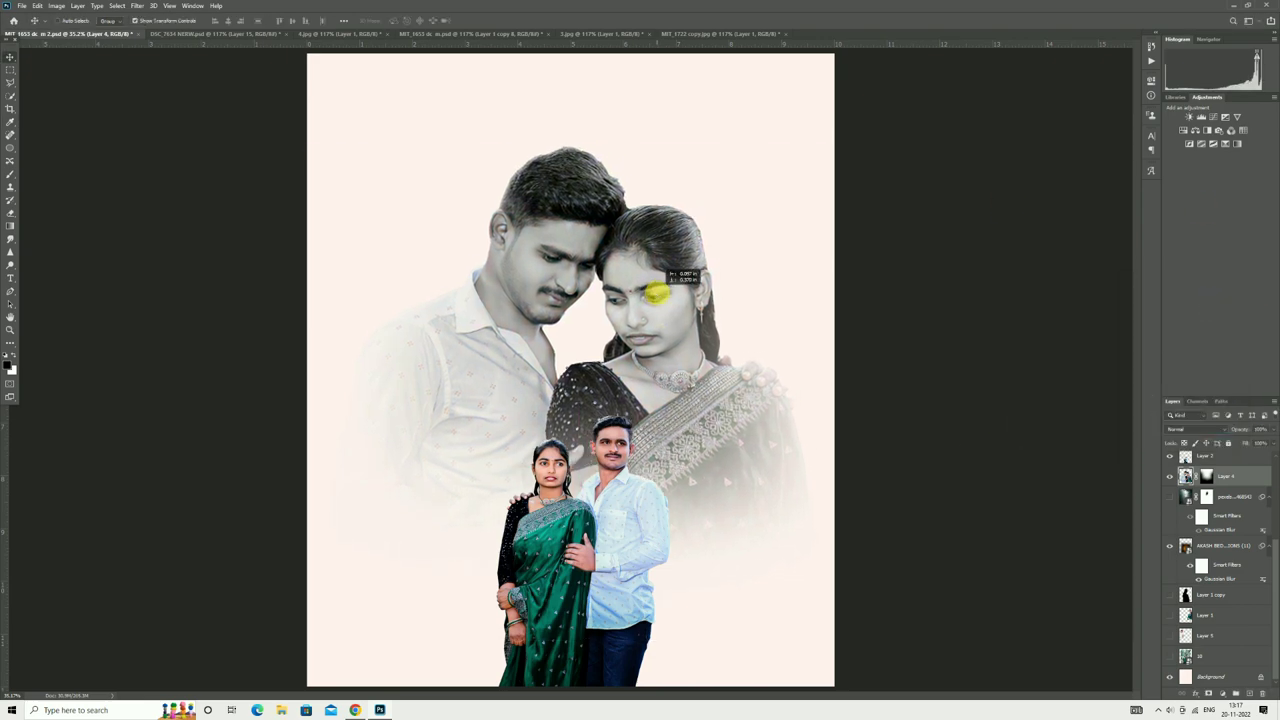
{"action": "left_click_drag", "start_coordinate": [657, 292], "coordinate": [658, 297]}
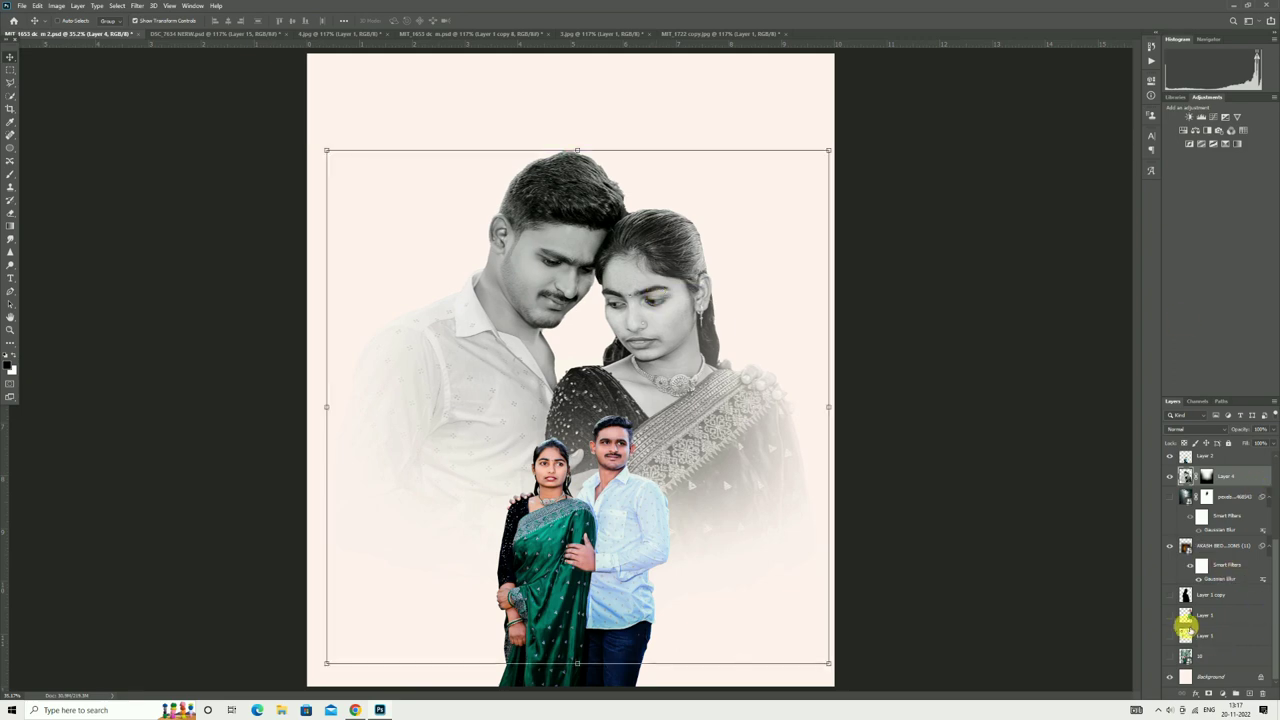
{"action": "left_click", "coordinate": [1185, 618]}
Step: Show the woman portrait, move it up-right, and paint it back in at upper right through an inverted mask
{"action": "left_click", "coordinate": [1168, 614]}
{"action": "left_click_drag", "start_coordinate": [773, 318], "coordinate": [780, 296]}
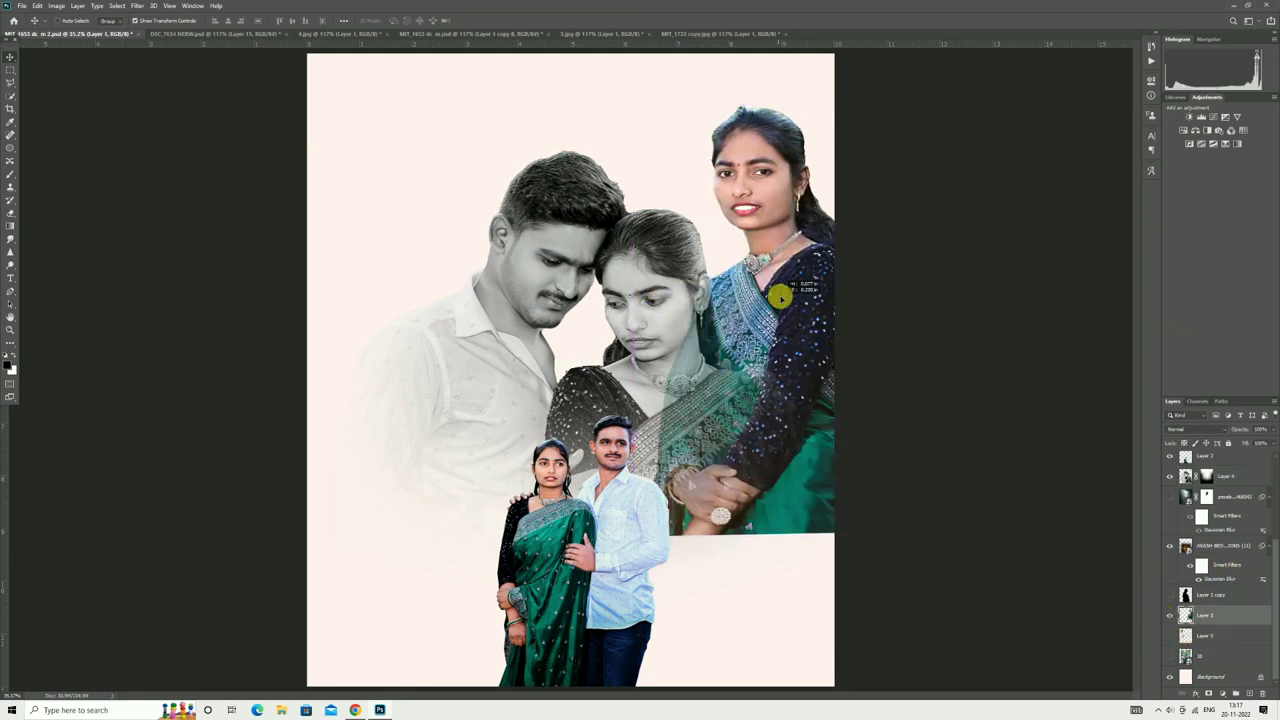
{"action": "left_click", "coordinate": [1210, 693]}
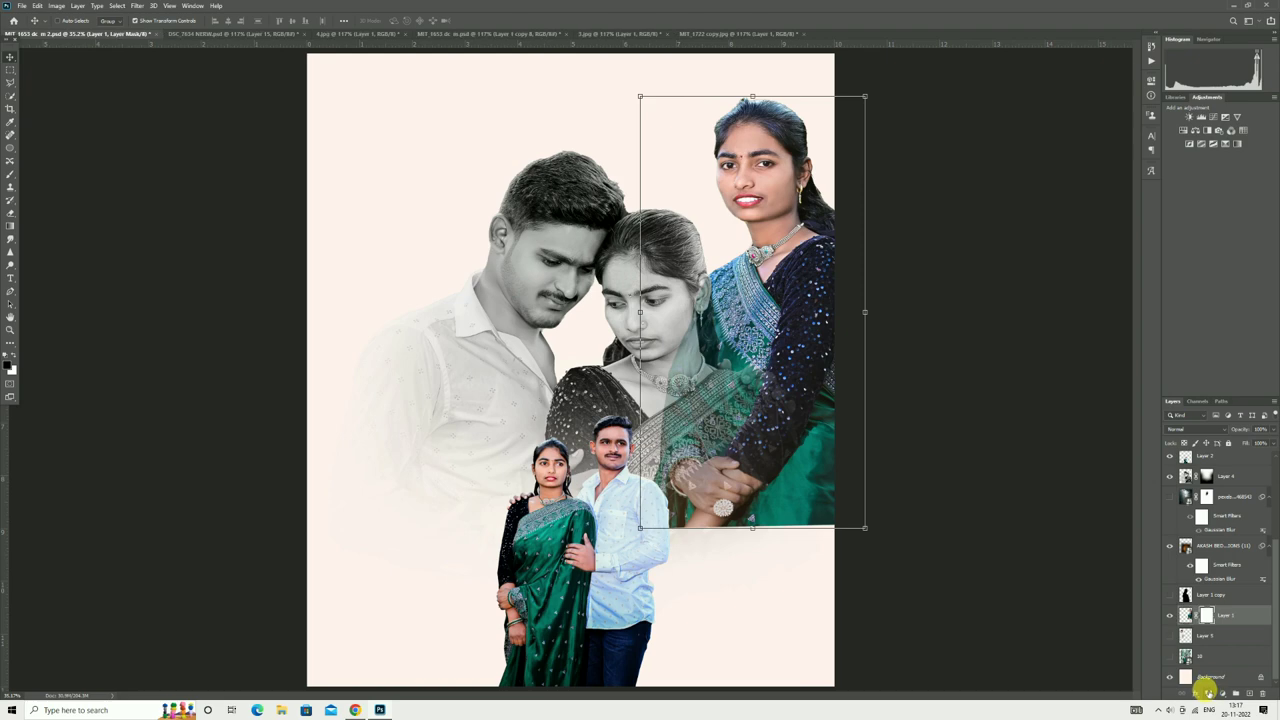
{"action": "key", "text": "ctrl+i"}
{"action": "left_click", "coordinate": [10, 175]}
{"action": "left_click", "coordinate": [8, 355]}
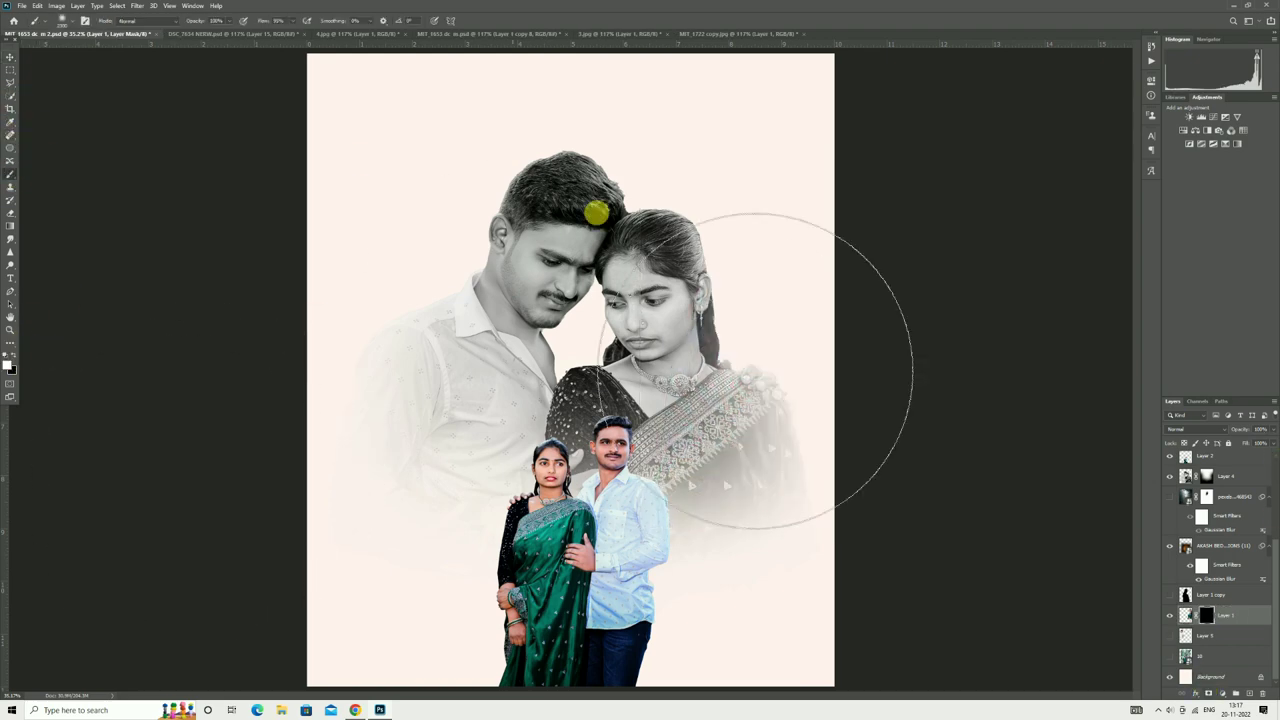
{"action": "left_click_drag", "start_coordinate": [754, 200], "coordinate": [1117, 386]}
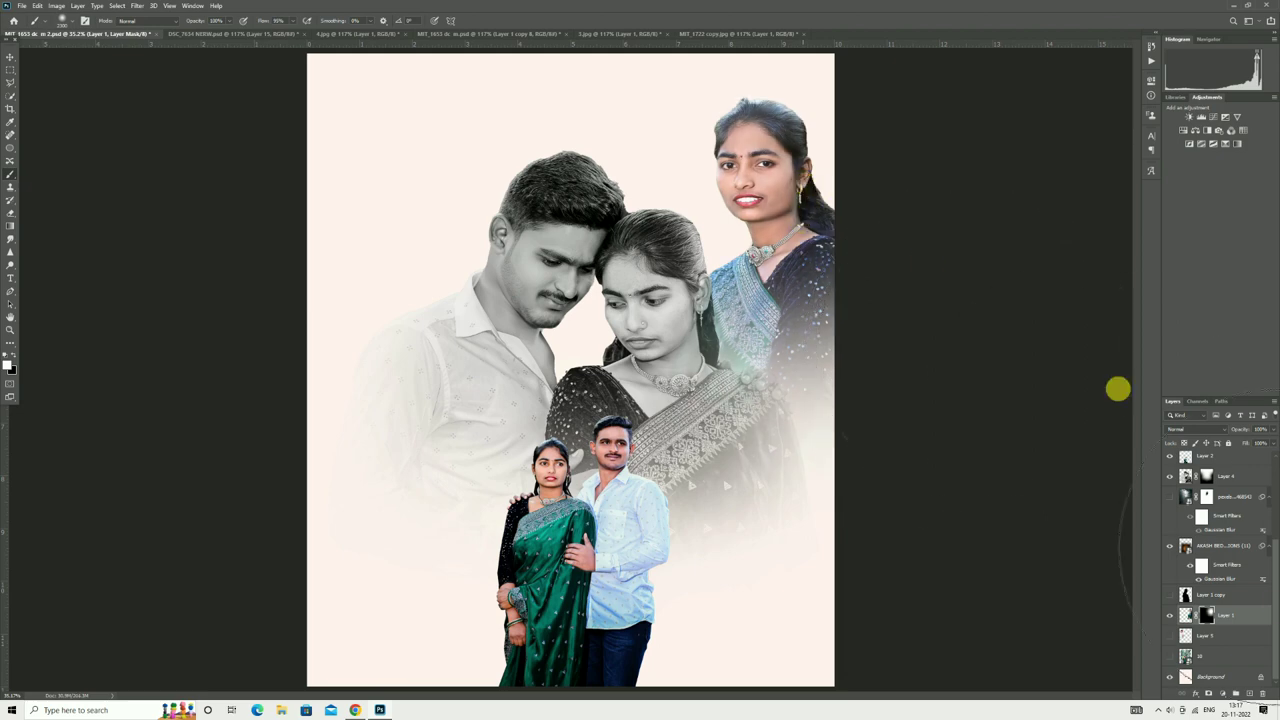
Step: Show the man's portrait, mask out his lower torso, move him up, and set fill to 30
{"action": "left_click", "coordinate": [1170, 635]}
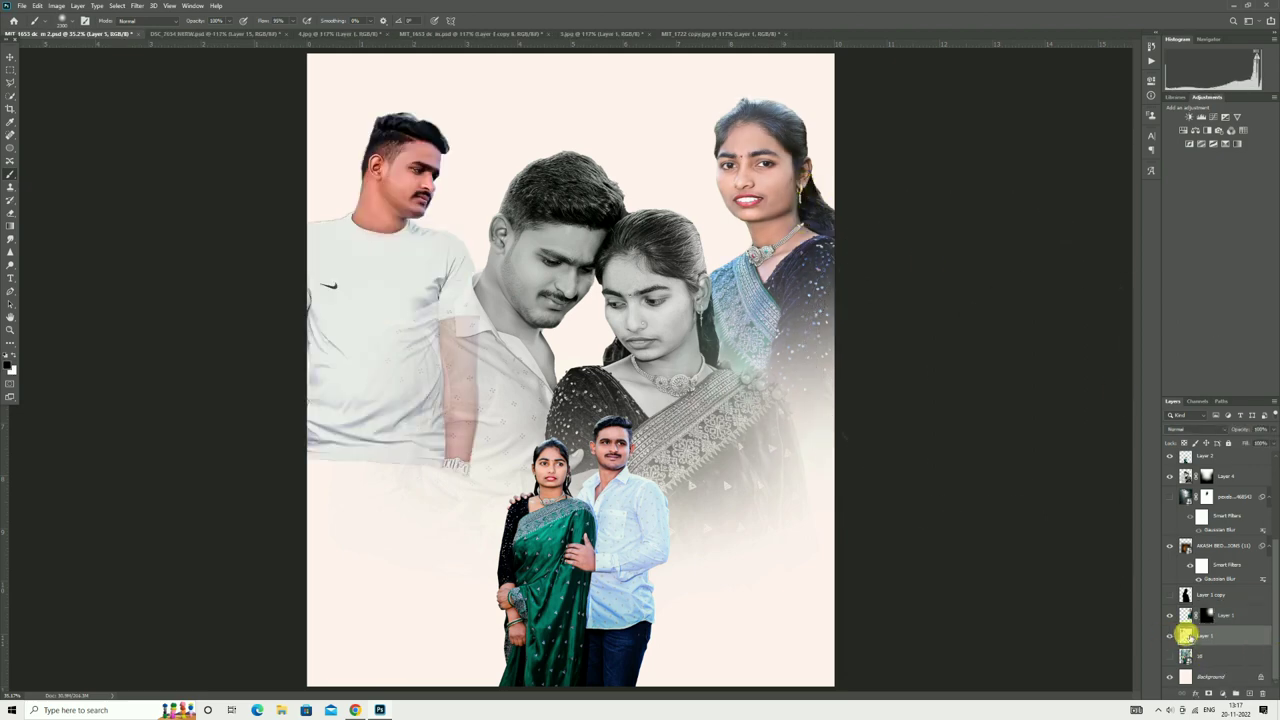
{"action": "left_click", "coordinate": [1208, 692]}
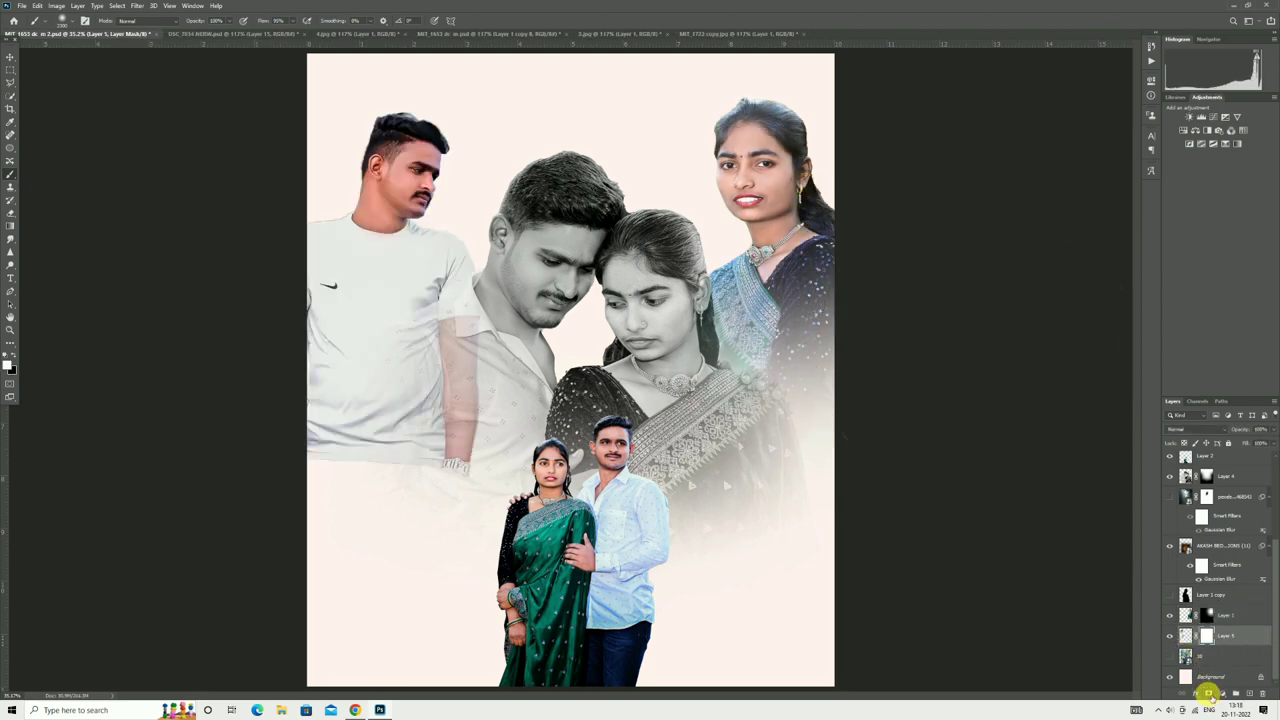
{"action": "left_click_drag", "start_coordinate": [423, 357], "coordinate": [389, 206]}
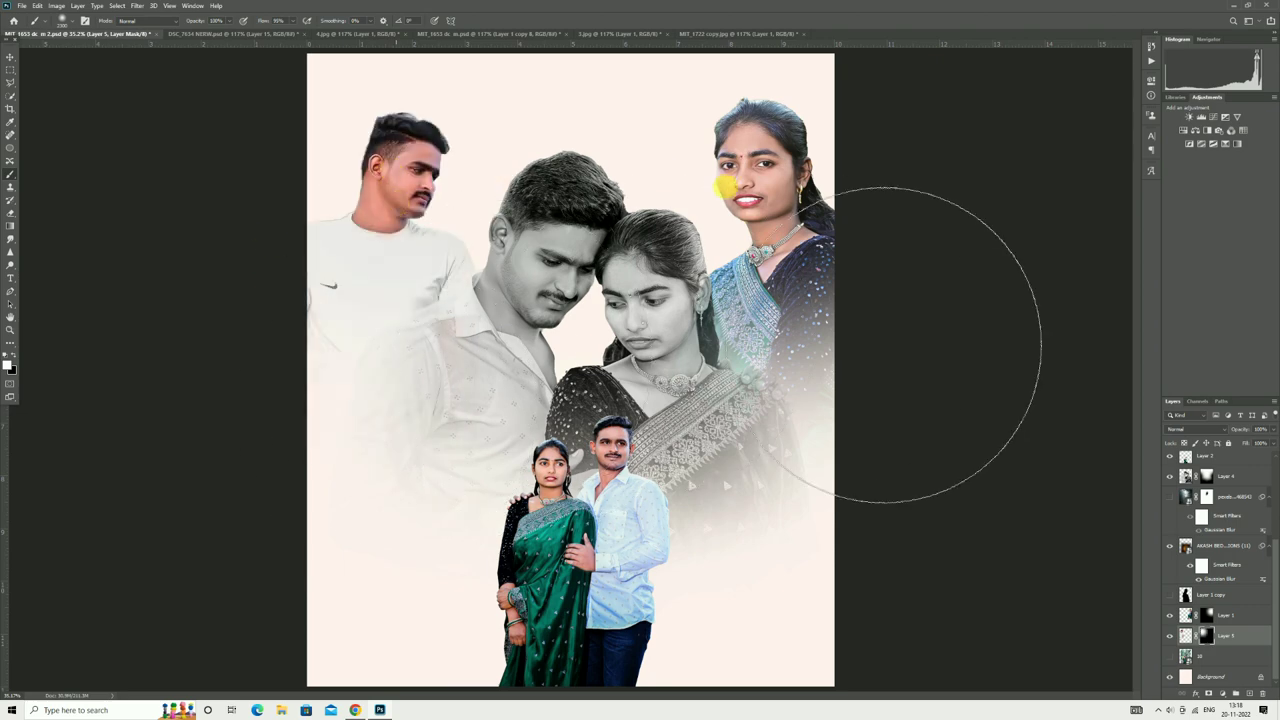
{"action": "left_click", "coordinate": [11, 56]}
{"action": "left_click_drag", "start_coordinate": [423, 229], "coordinate": [417, 215]}
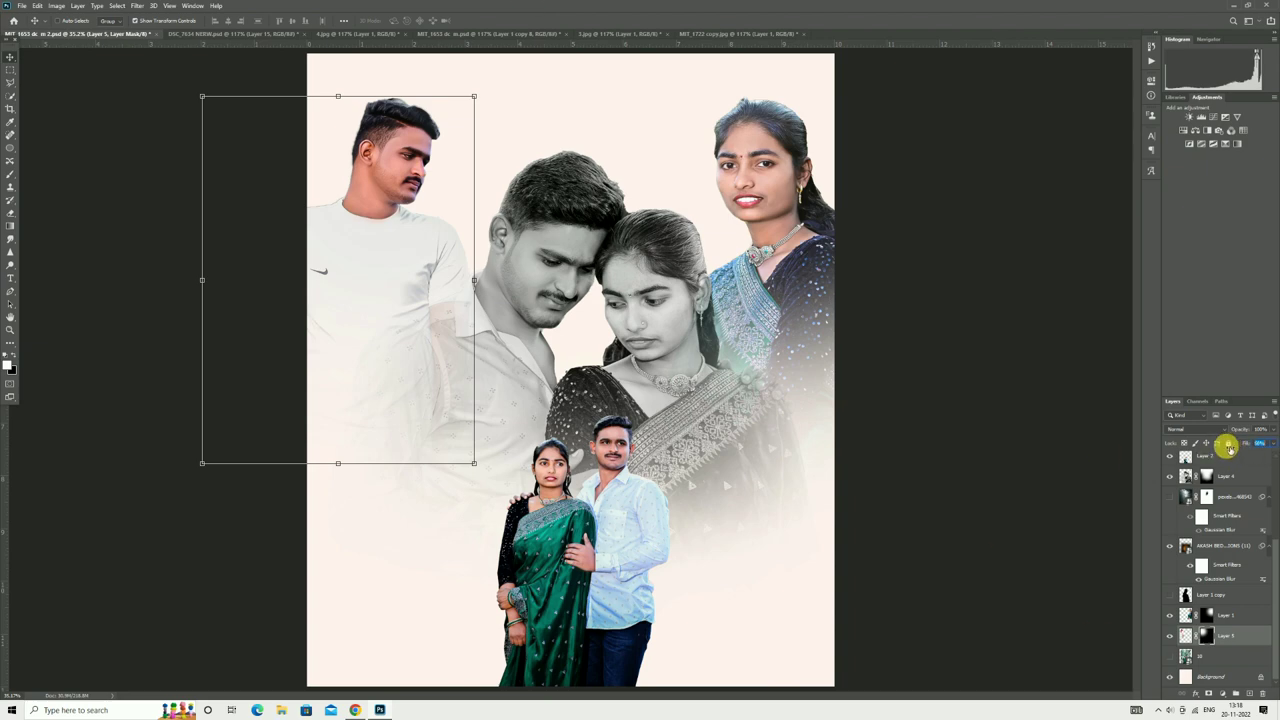
{"action": "type", "text": "30"}
{"action": "key", "text": "Return"}
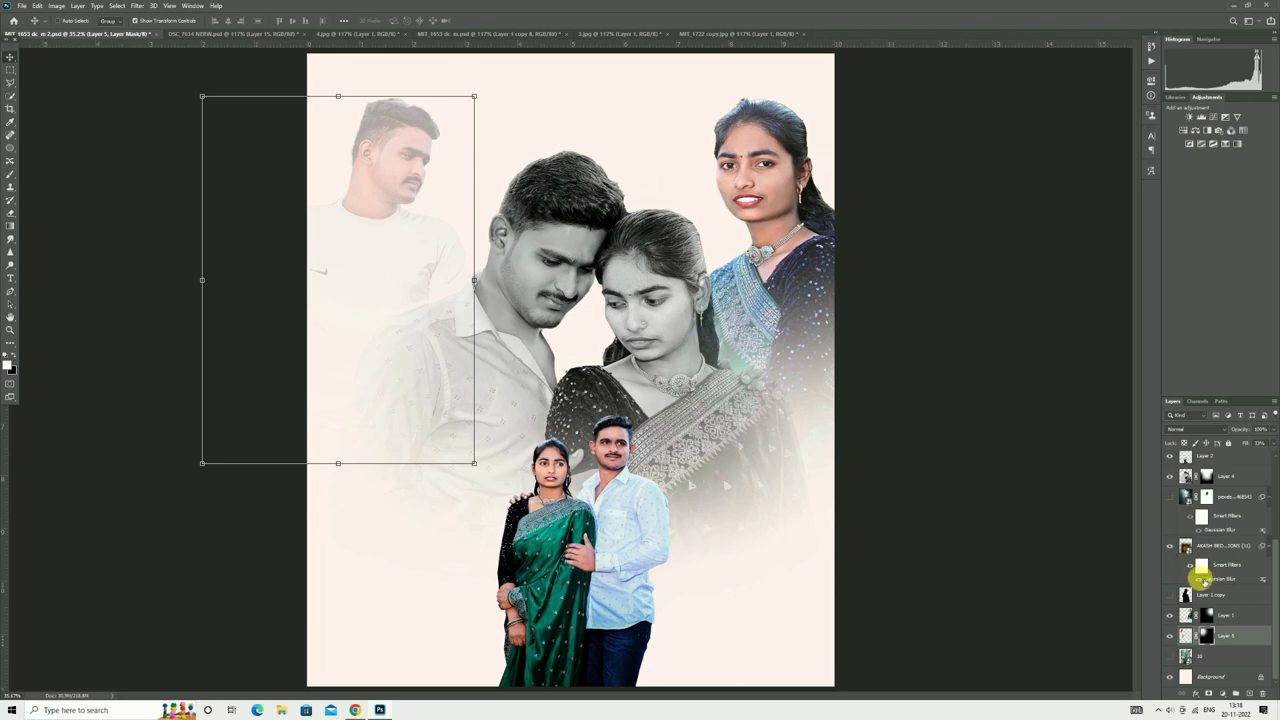
Step: Reduce the man portrait's saturation and opacity, and enlarge it slightly to the left
{"action": "left_click", "coordinate": [1187, 634]}
{"action": "key", "text": "ctrl+u"}
{"action": "left_click_drag", "start_coordinate": [1104, 372], "coordinate": [1080, 377]}
{"action": "left_click", "coordinate": [1217, 298]}
{"action": "key", "text": "v"}
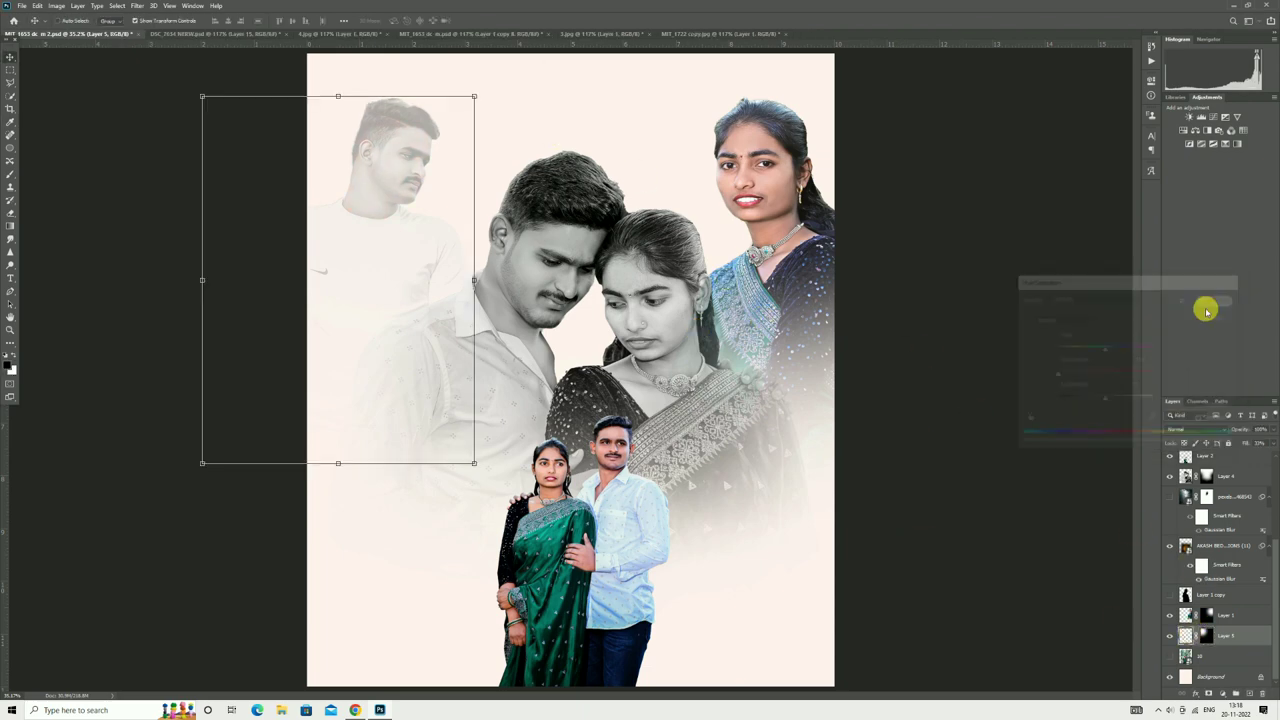
{"action": "left_click_drag", "start_coordinate": [326, 279], "coordinate": [326, 286]}
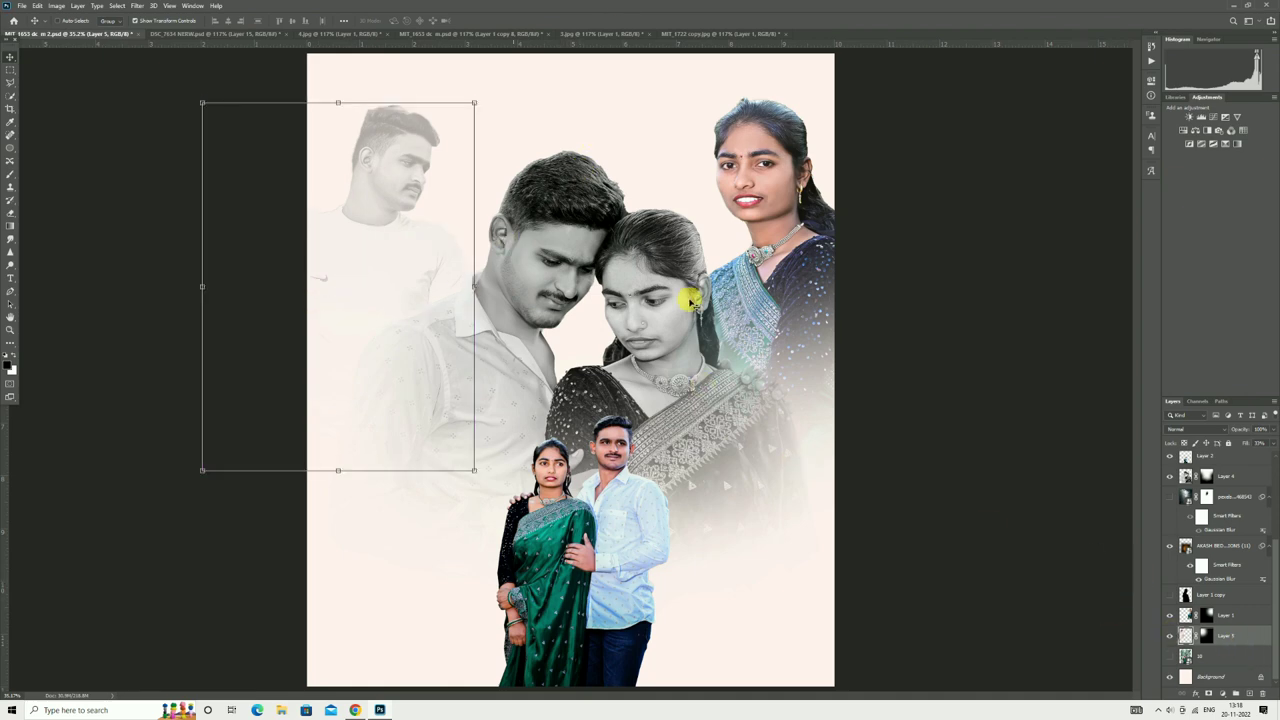
{"action": "left_click_drag", "start_coordinate": [1246, 430], "coordinate": [1222, 429]}
{"action": "mouse_move", "coordinate": [478, 288]}
{"action": "left_mouse_down"}
{"action": "mouse_move", "coordinate": [508, 277]}
{"action": "mouse_move", "coordinate": [443, 267]}
{"action": "left_mouse_up"}
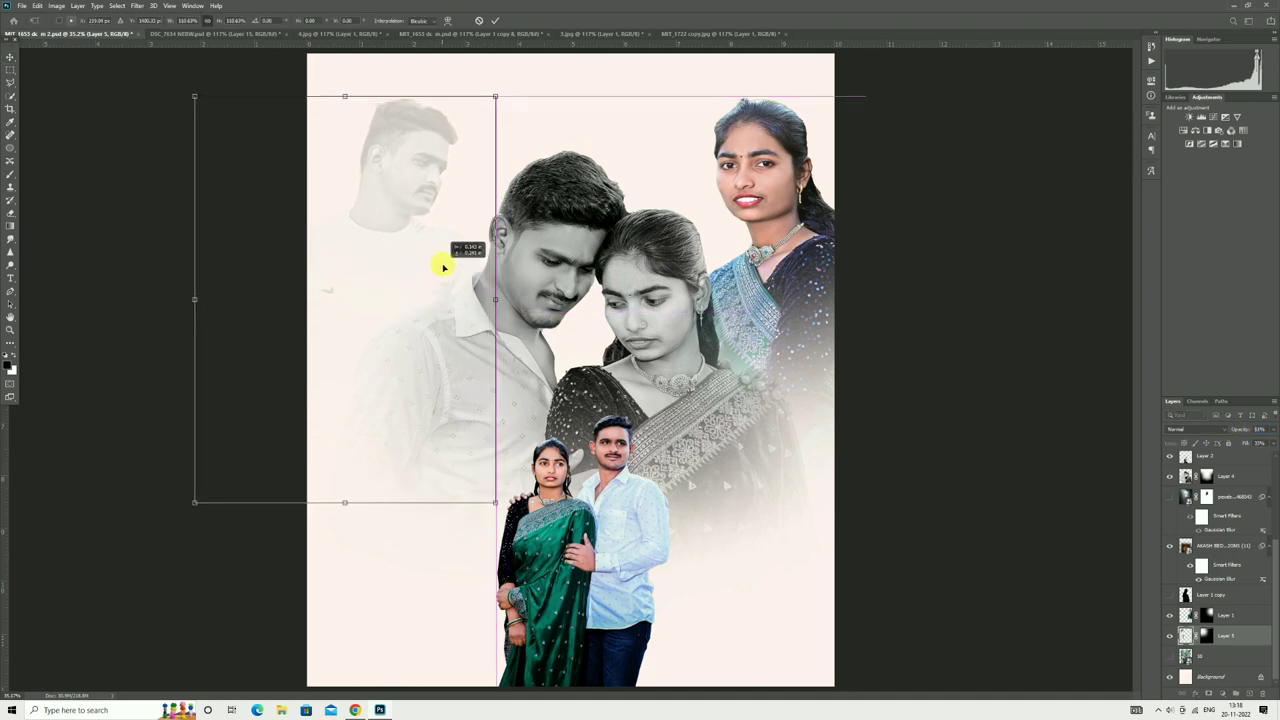
Step: Desaturate the woman's portrait, lower its fill, and nudge it into place
{"action": "left_click", "coordinate": [1188, 615]}
{"action": "left_click_drag", "start_coordinate": [737, 292], "coordinate": [733, 298]}
{"action": "key", "text": "ctrl+t"}
{"action": "key", "text": "Return"}
{"action": "key", "text": "ctrl+u"}
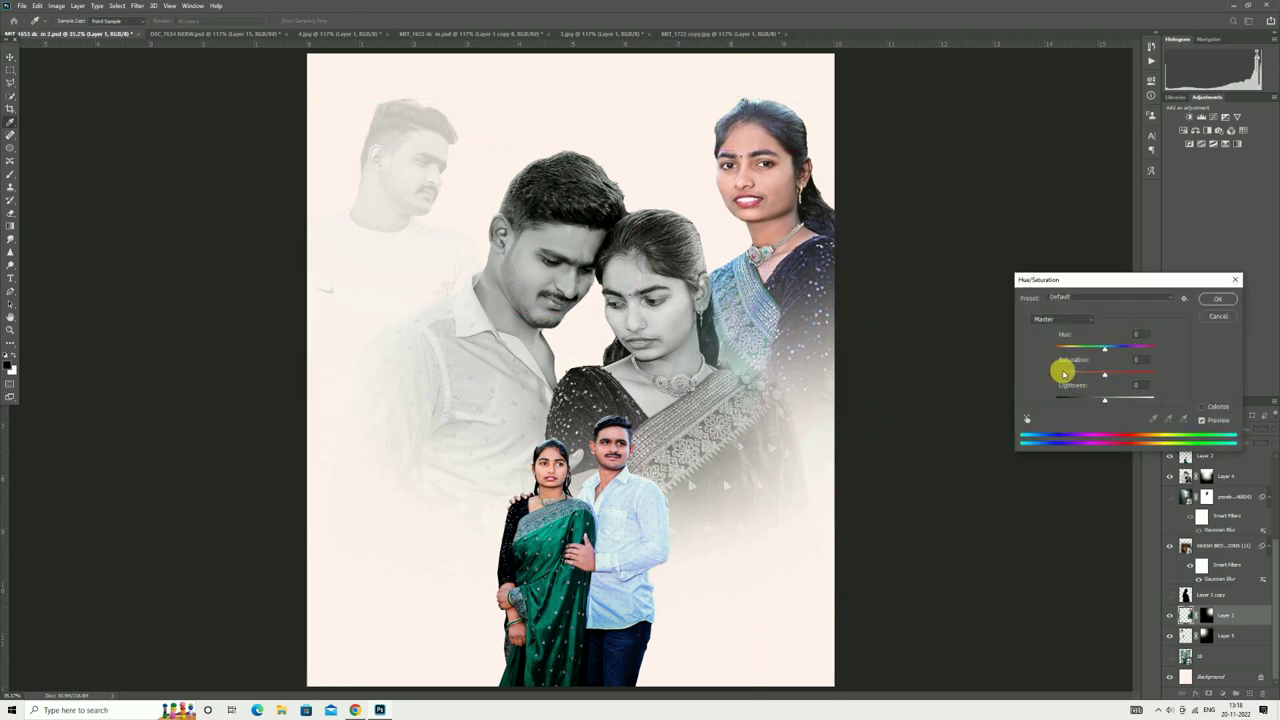
{"action": "left_click", "coordinate": [1216, 299]}
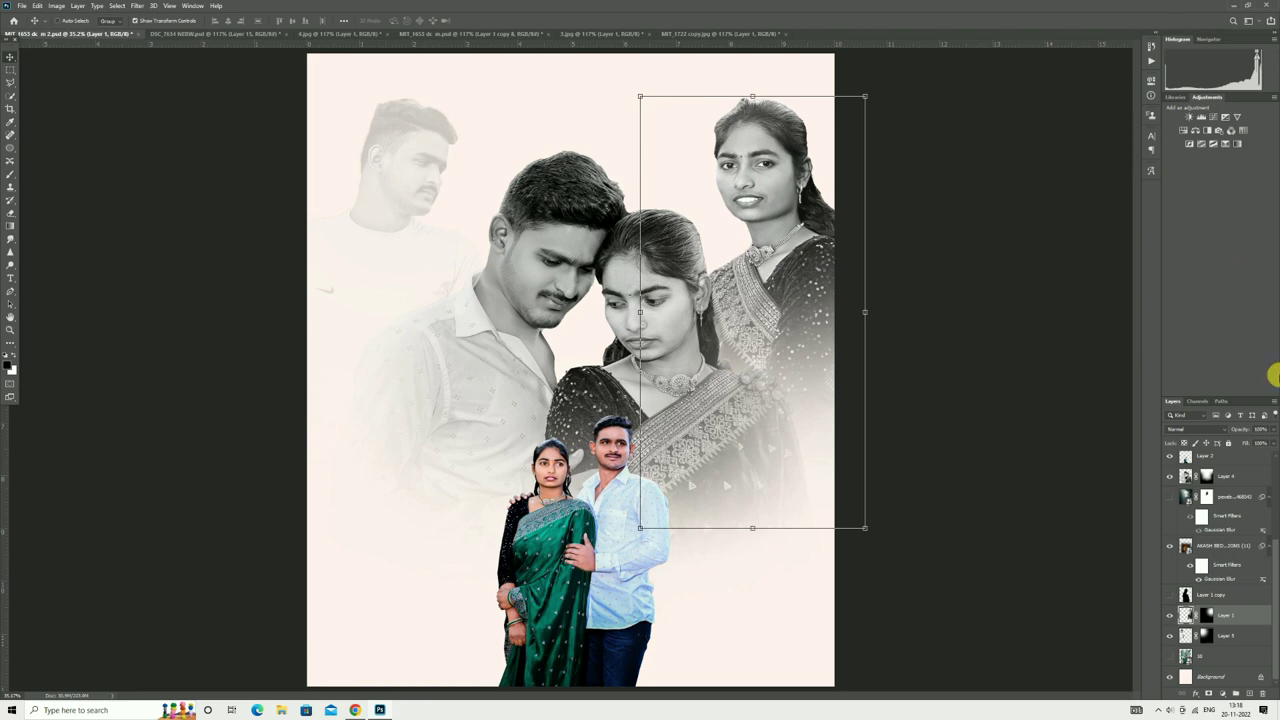
{"action": "left_click_drag", "start_coordinate": [1248, 440], "coordinate": [1219, 444]}
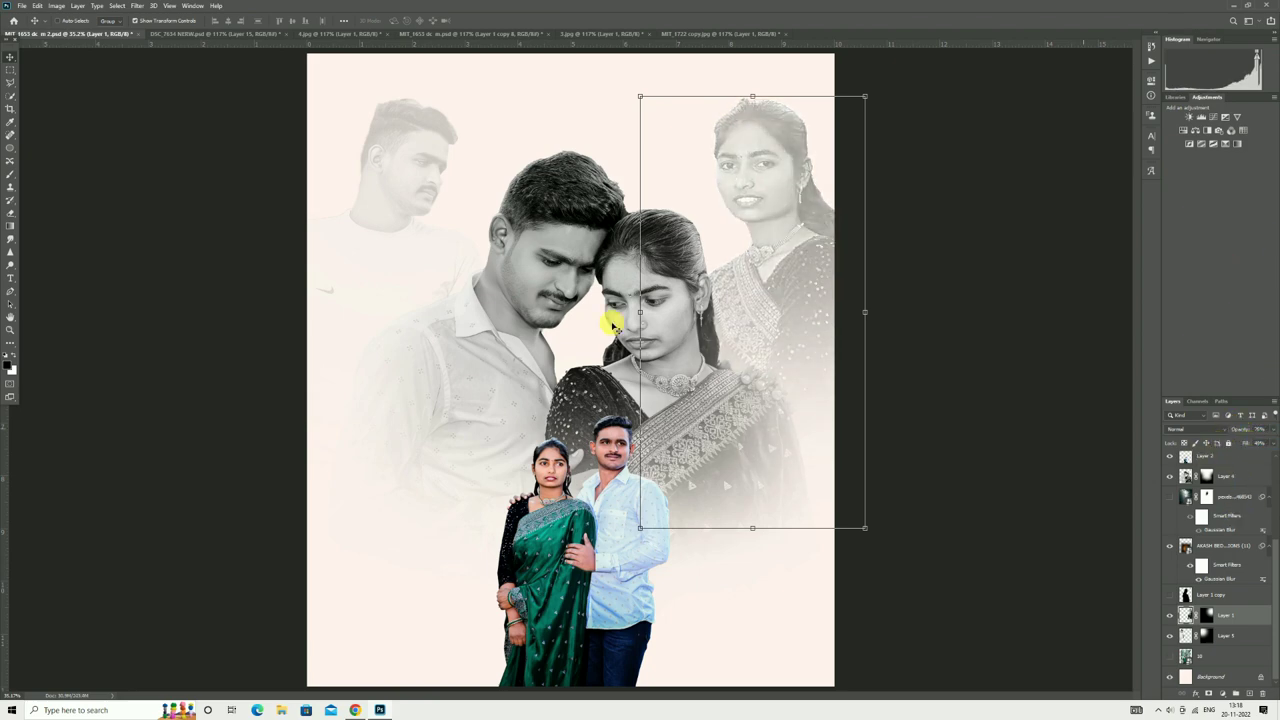
{"action": "mouse_move", "coordinate": [729, 297]}
{"action": "left_mouse_down"}
{"action": "mouse_move", "coordinate": [741, 302]}
{"action": "mouse_move", "coordinate": [737, 292]}
{"action": "left_mouse_up"}
{"action": "left_click_drag", "start_coordinate": [1237, 443], "coordinate": [1238, 443]}
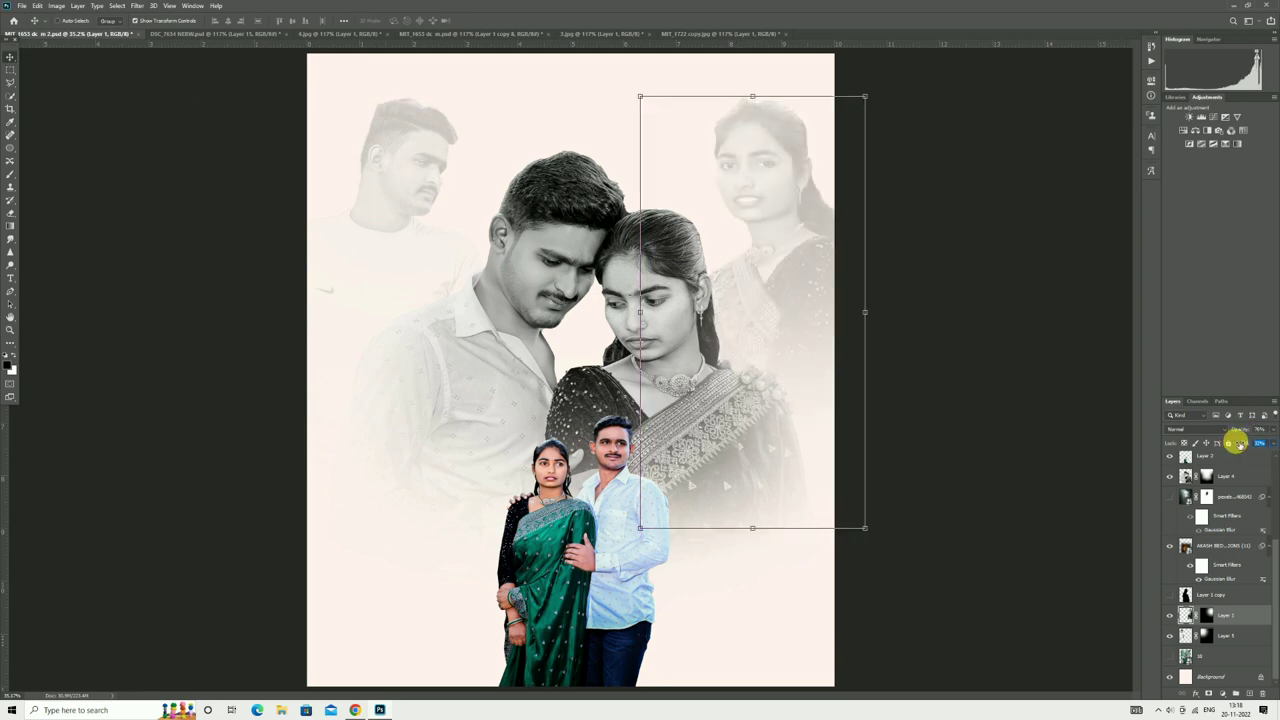
{"action": "left_click_drag", "start_coordinate": [777, 316], "coordinate": [777, 320]}
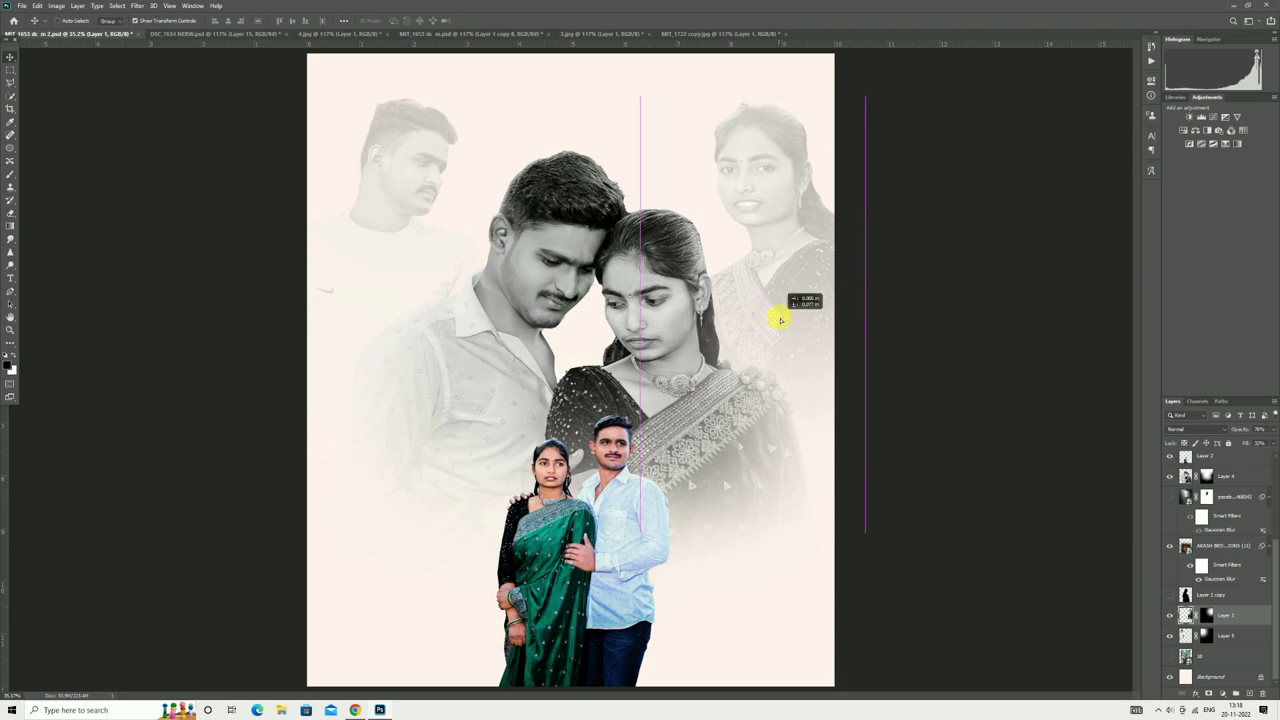
Step: Show the PngItem credits block at the bottom and move it up slightly
{"action": "scroll", "coordinate": [1206, 486], "scroll_direction": "up", "scroll_amount": 3}
{"action": "scroll", "coordinate": [1249, 531], "scroll_direction": "up", "scroll_amount": 3}
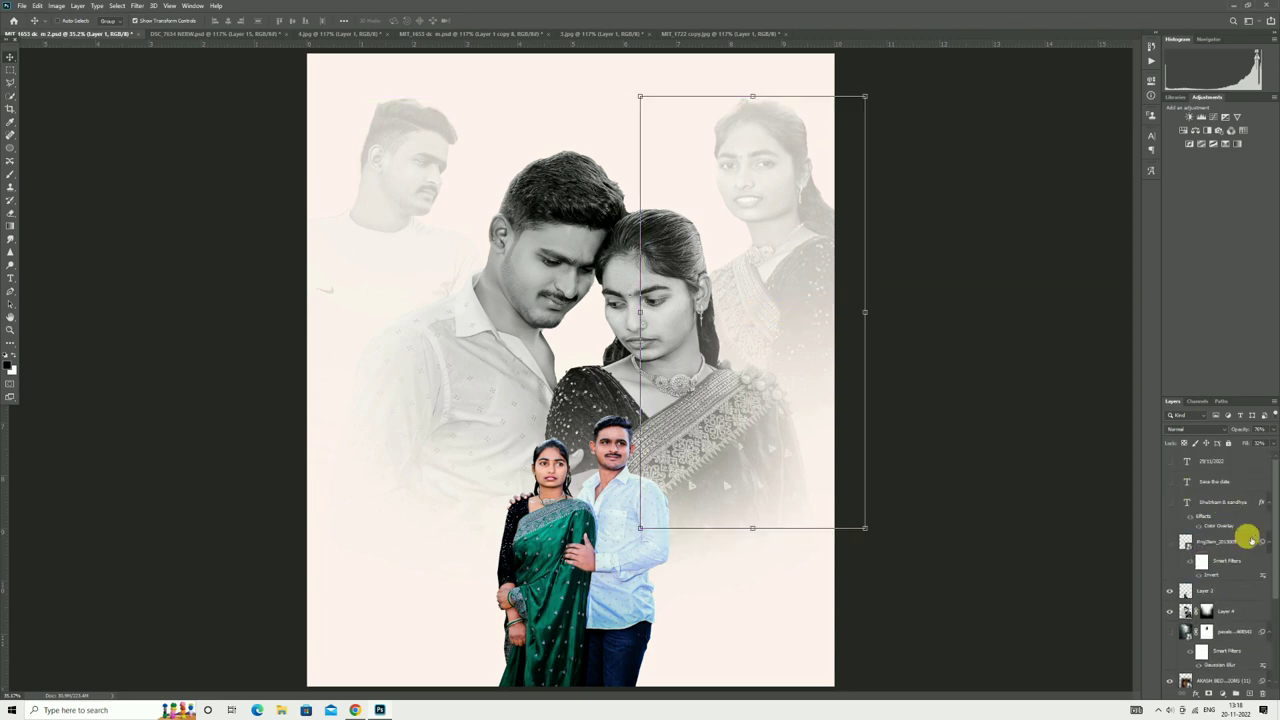
{"action": "left_click", "coordinate": [1184, 545]}
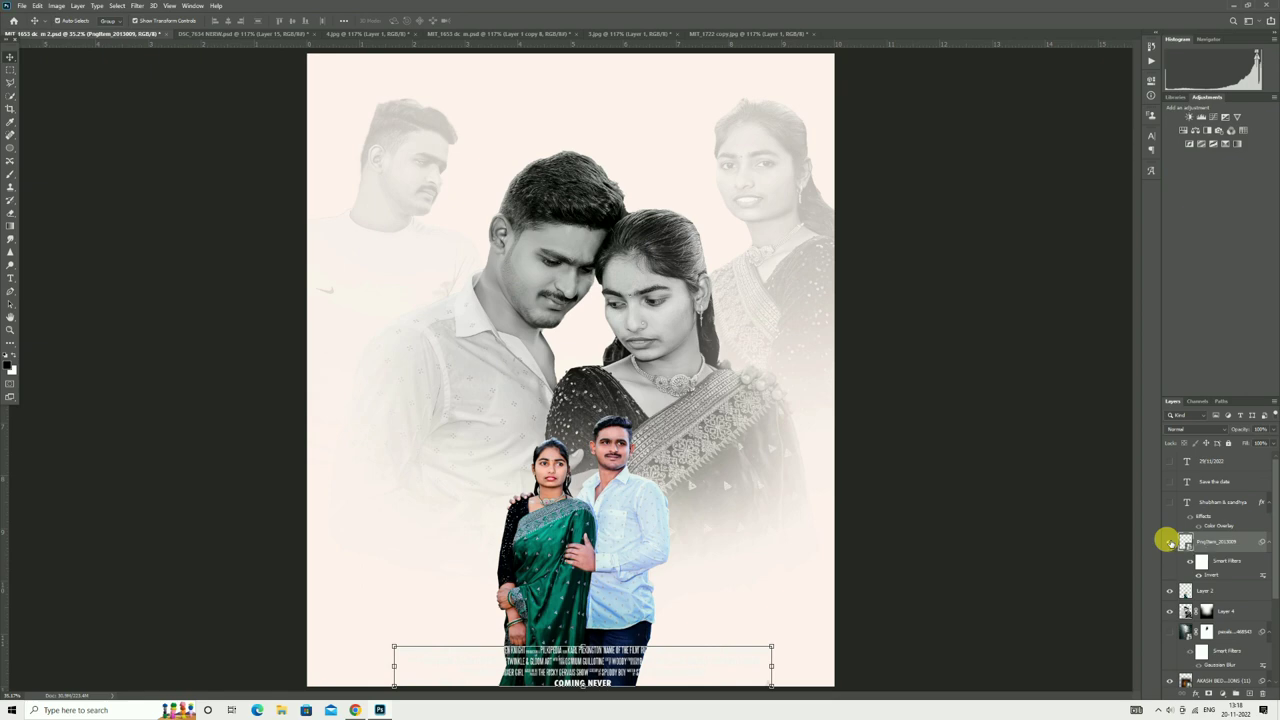
{"action": "left_click", "coordinate": [1185, 545]}
{"action": "key", "text": "ctrl+i"}
{"action": "left_click_drag", "start_coordinate": [727, 671], "coordinate": [728, 663]}
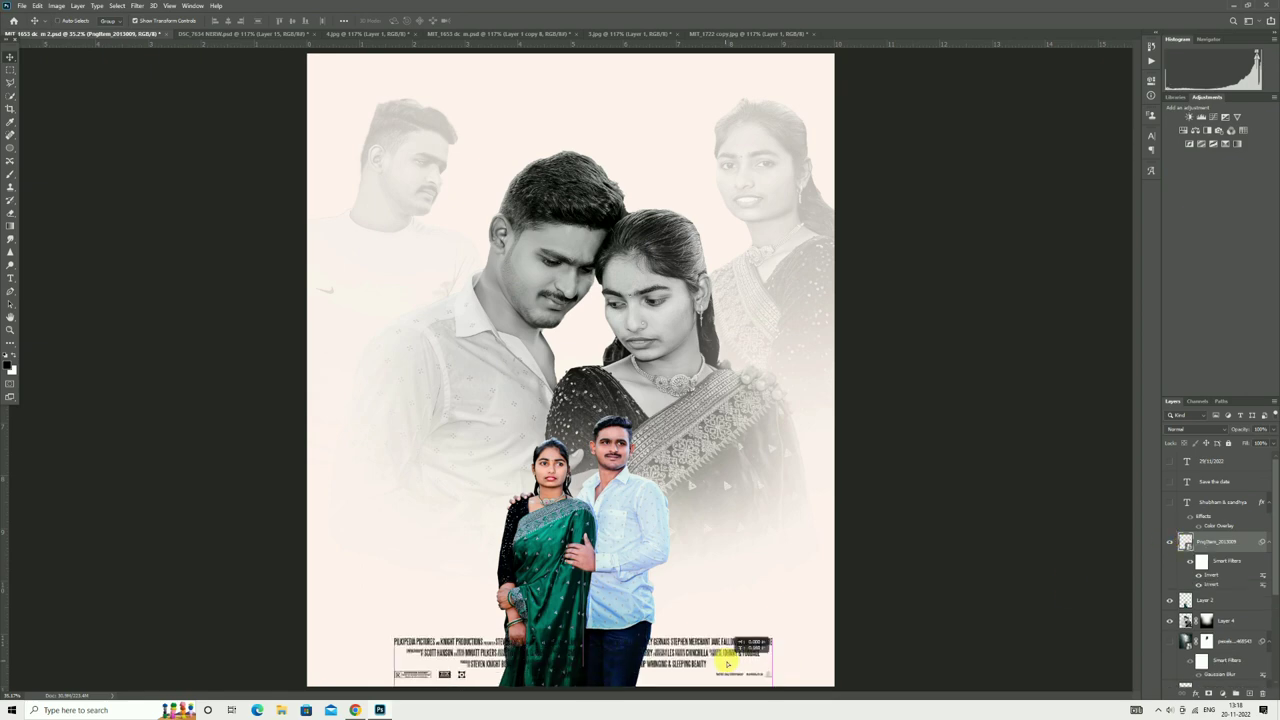
{"action": "key", "text": "ctrl+i"}
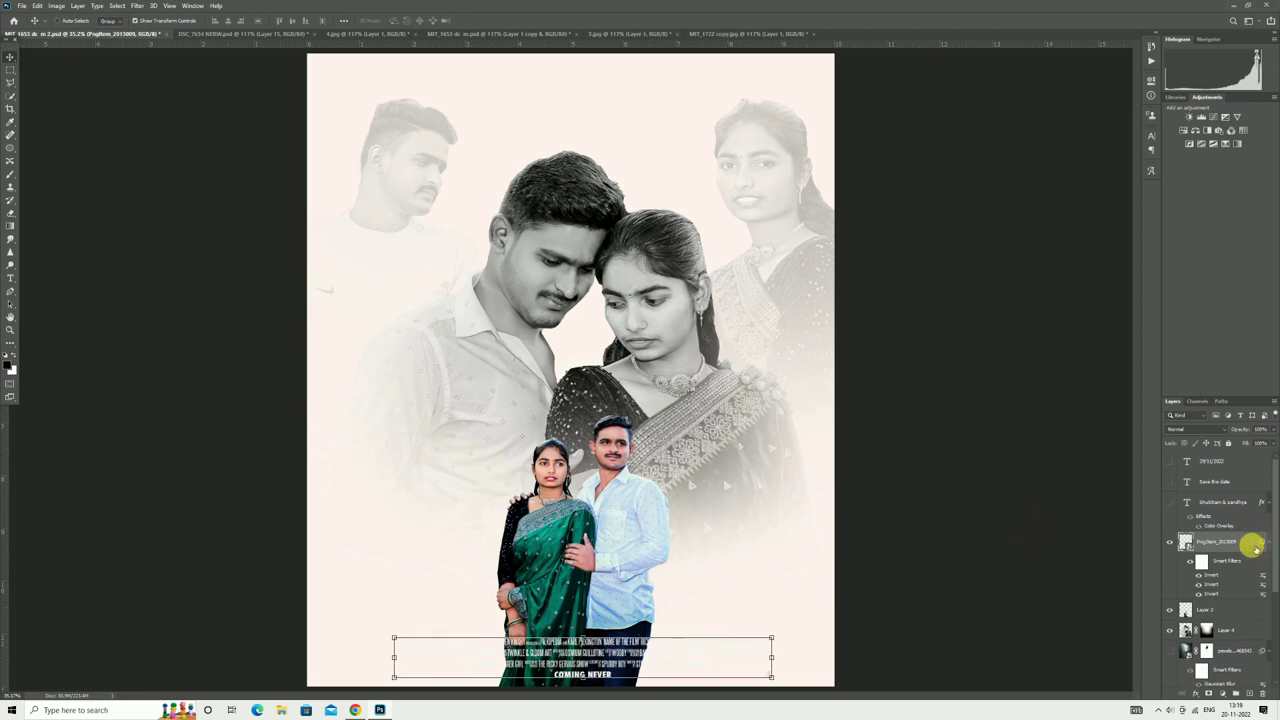
Step: Show the names title and the SAVE THE DATE and 29/11/2022 text layers
{"action": "left_click", "coordinate": [1169, 501]}
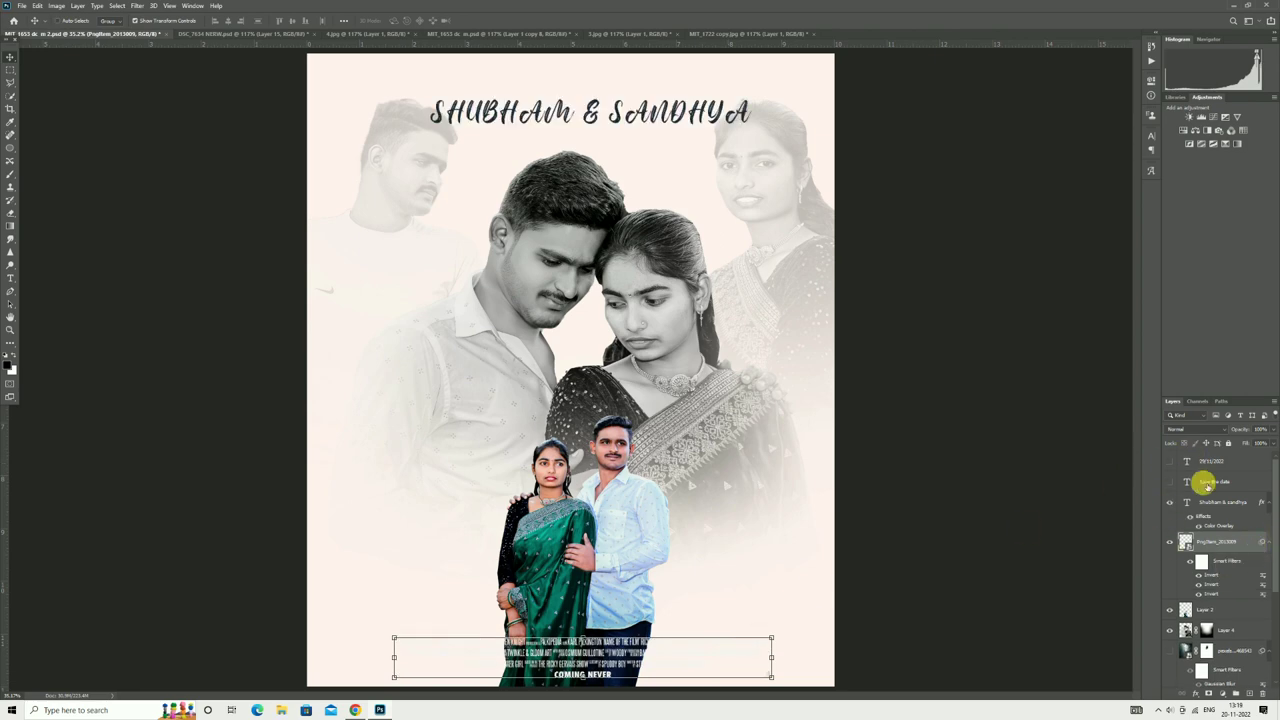
{"action": "left_click", "coordinate": [1169, 481]}
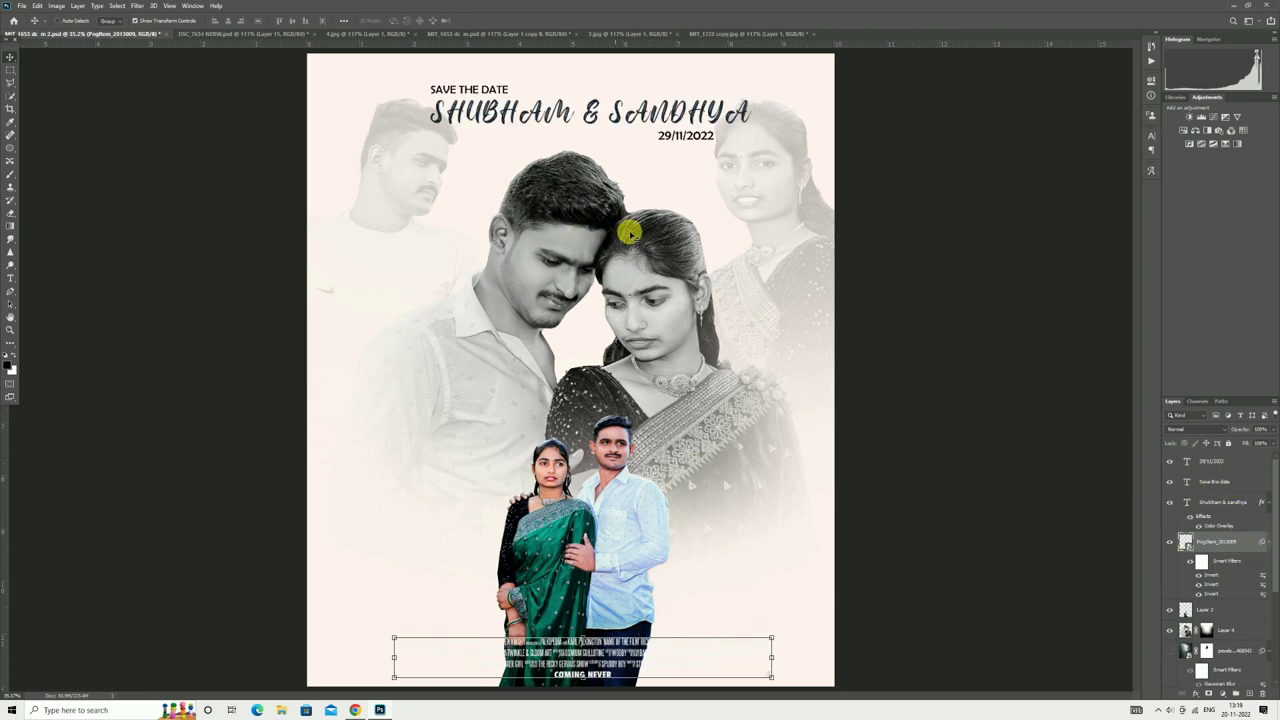
{"action": "scroll", "coordinate": [1245, 615], "scroll_direction": "down", "scroll_amount": 2}
{"action": "scroll", "coordinate": [1233, 662], "scroll_direction": "down", "scroll_amount": 3}
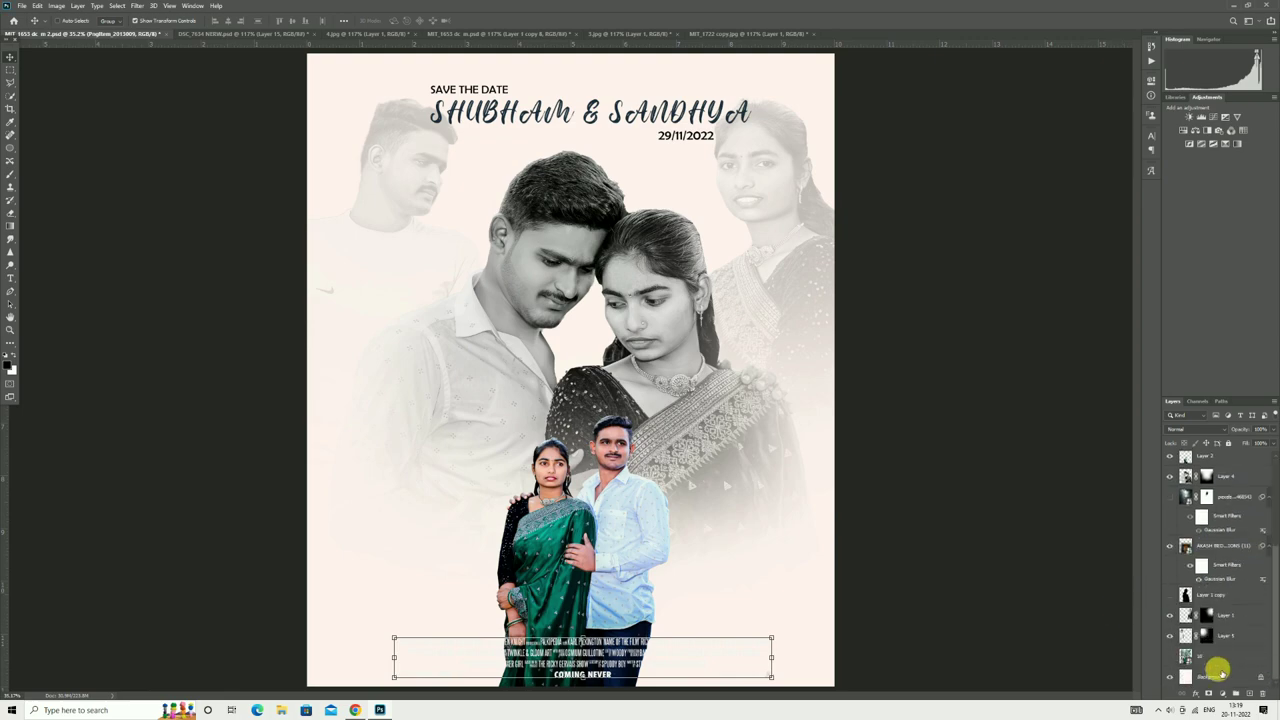
Step: Place the mountain photo as an embedded layer above Background, widened to fill the canvas
{"action": "left_click", "coordinate": [1220, 674]}
{"action": "left_click", "coordinate": [21, 5]}
{"action": "left_click", "coordinate": [50, 184]}
{"action": "scroll", "coordinate": [480, 286], "scroll_direction": "down", "scroll_amount": 5}
{"action": "double_click", "coordinate": [304, 212]}
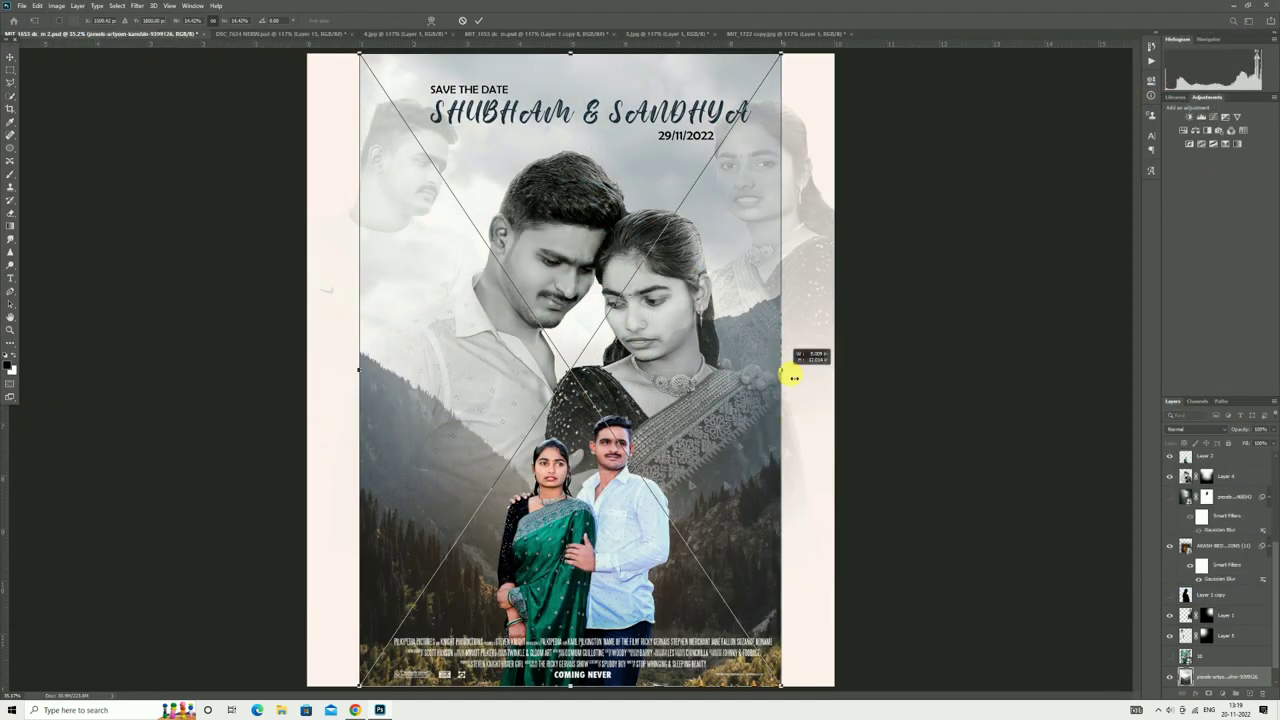
{"action": "left_click_drag", "start_coordinate": [782, 372], "coordinate": [830, 374]}
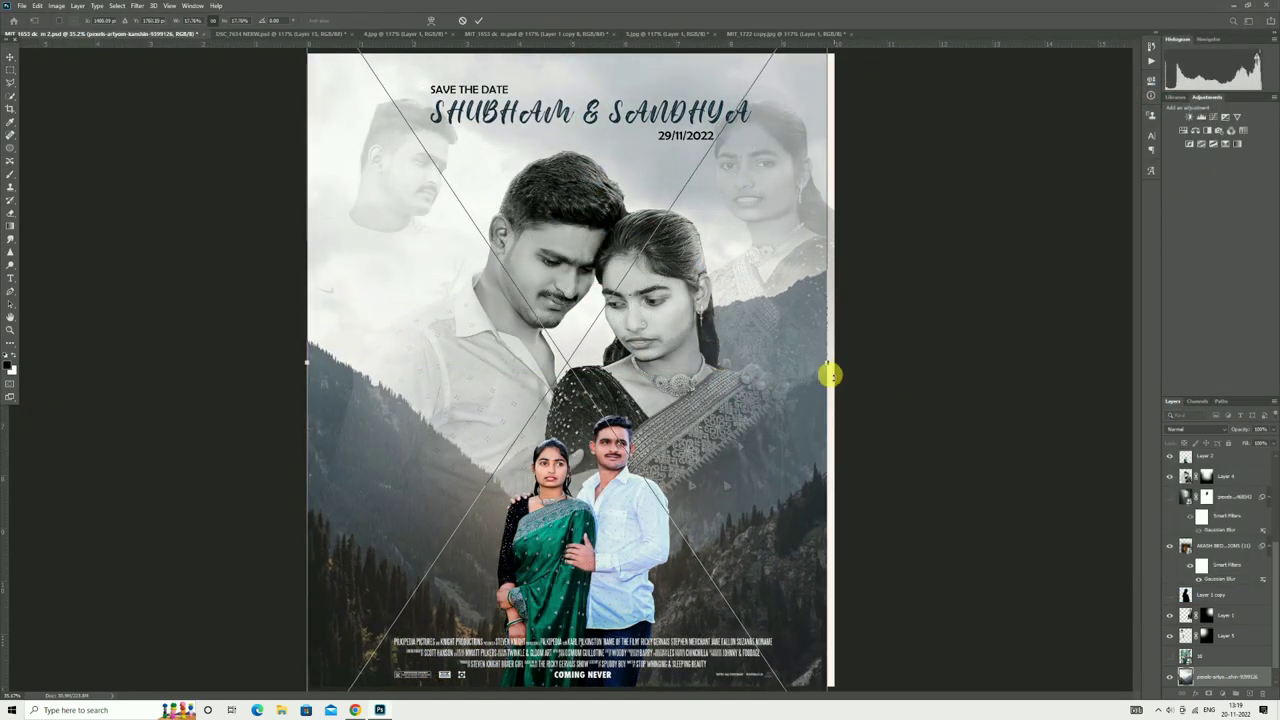
{"action": "left_click_drag", "start_coordinate": [830, 366], "coordinate": [869, 371]}
{"action": "left_click_drag", "start_coordinate": [786, 380], "coordinate": [785, 398]}
{"action": "left_click", "coordinate": [477, 20]}
Step: Apply a 12.5 px Gaussian Blur to the mountain layer and fade it to about 54% opacity
{"action": "left_click", "coordinate": [140, 21]}
{"action": "left_click", "coordinate": [140, 6]}
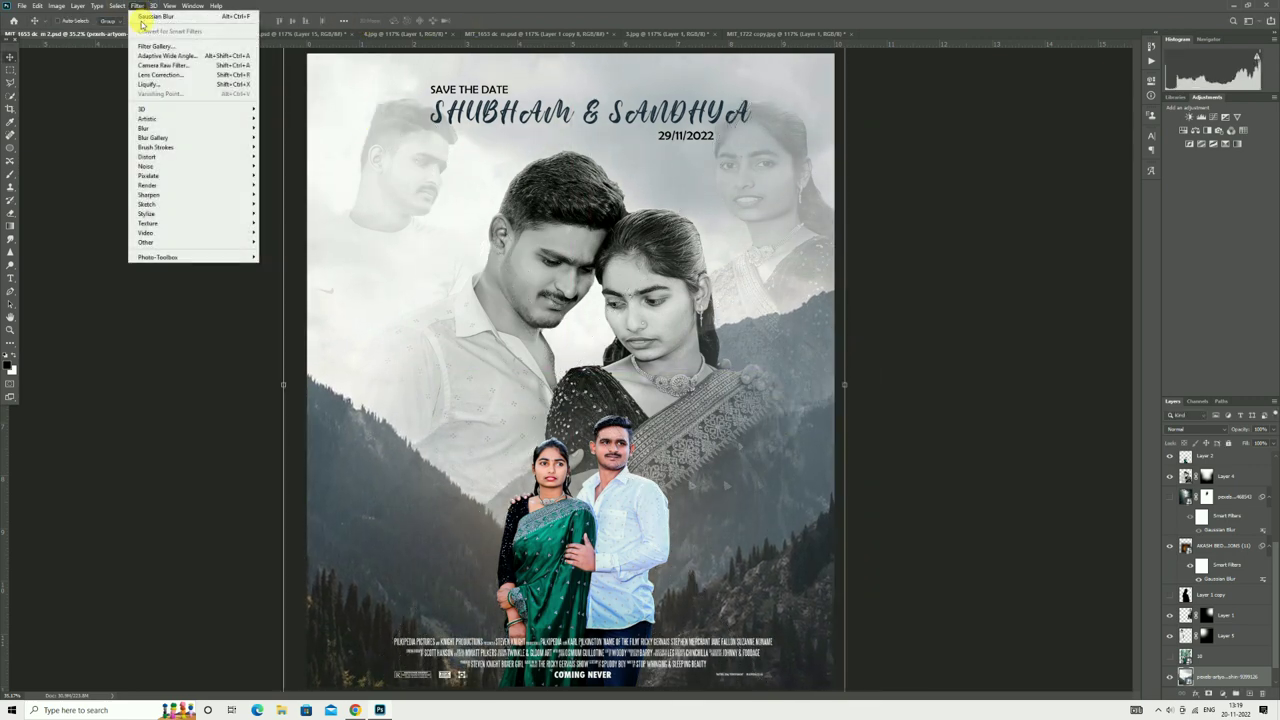
{"action": "left_click", "coordinate": [150, 14]}
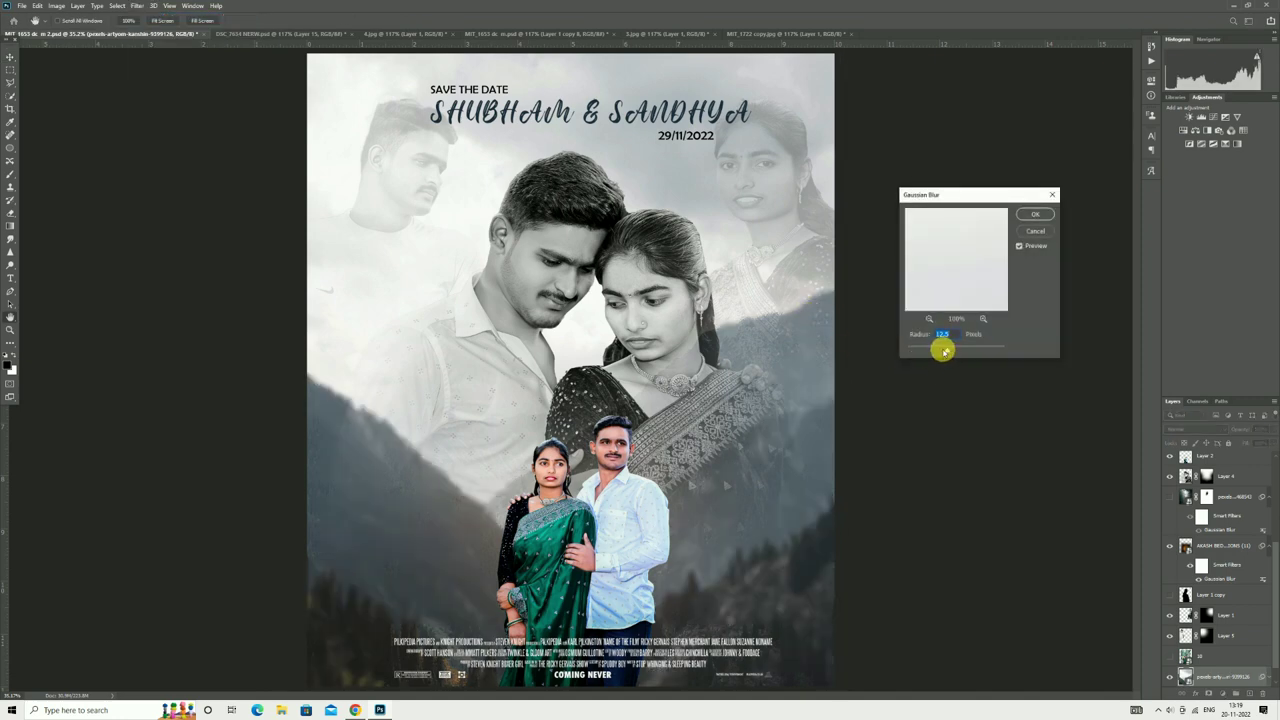
{"action": "left_click", "coordinate": [1025, 224]}
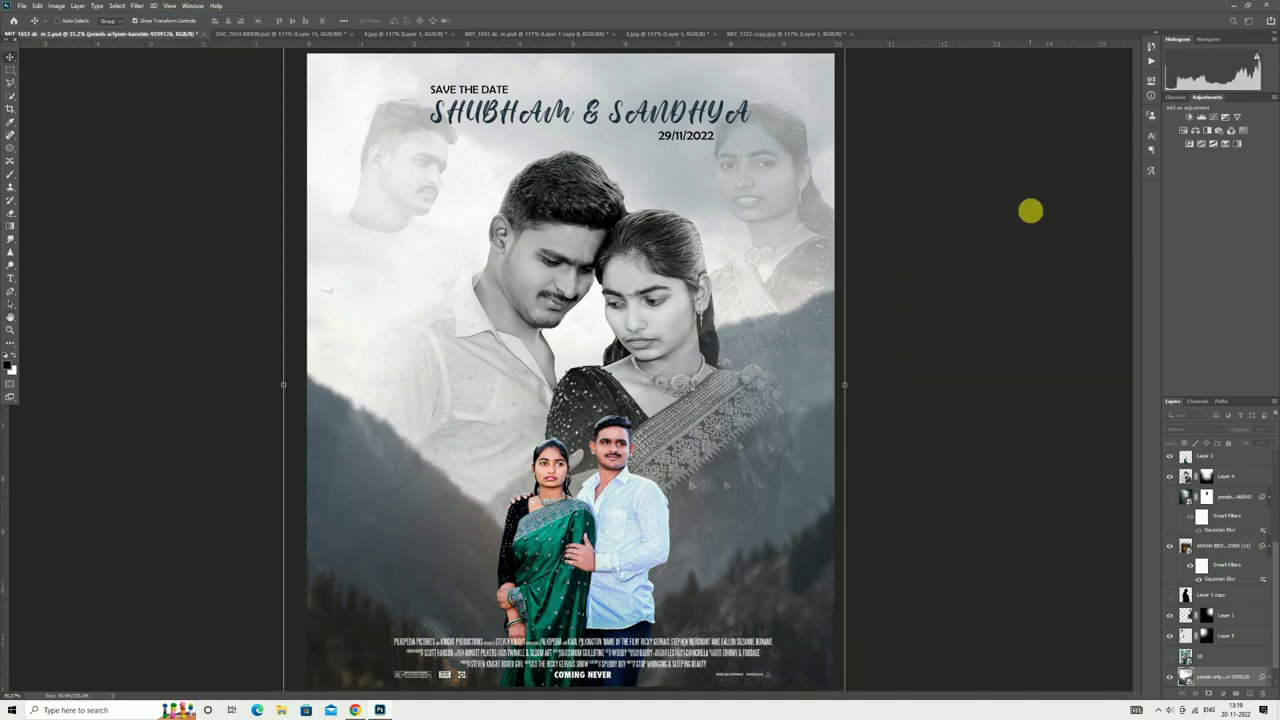
{"action": "mouse_move", "coordinate": [1236, 449]}
{"action": "left_mouse_down"}
{"action": "mouse_move", "coordinate": [1246, 423]}
{"action": "mouse_move", "coordinate": [1205, 433]}
{"action": "left_mouse_up"}
{"action": "left_click", "coordinate": [10, 330]}
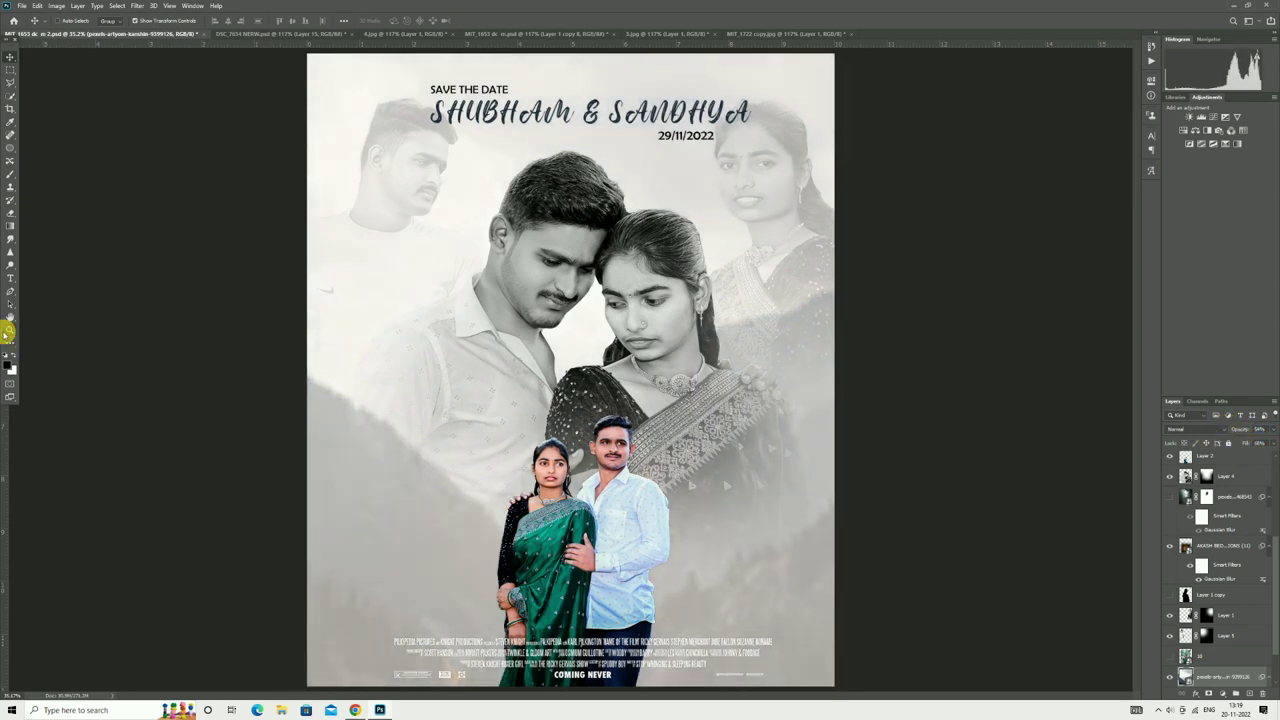